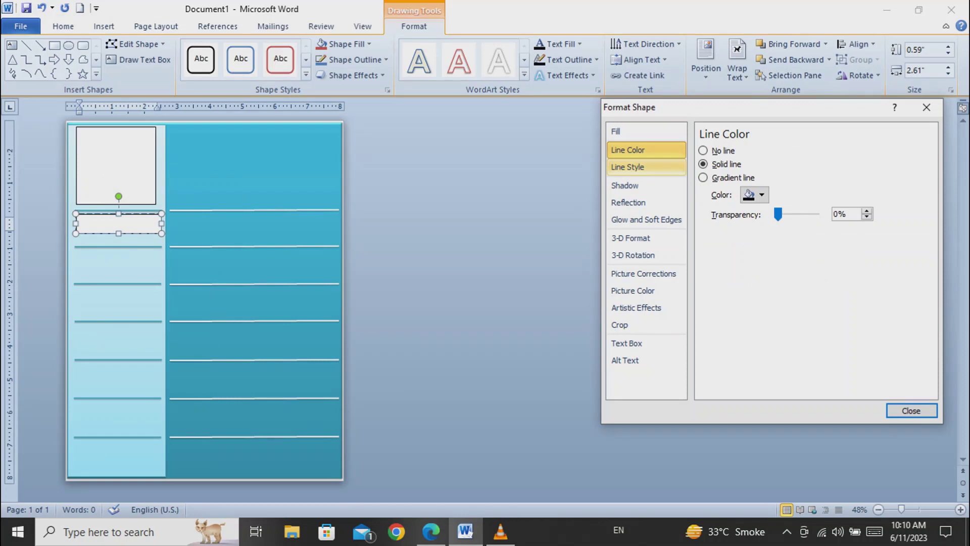
# Remove the fill from the selected text box below the photo frame
pyautogui.click(628, 168)
pyautogui.click(628, 150)
pyautogui.click(617, 132)
pyautogui.click(703, 150)
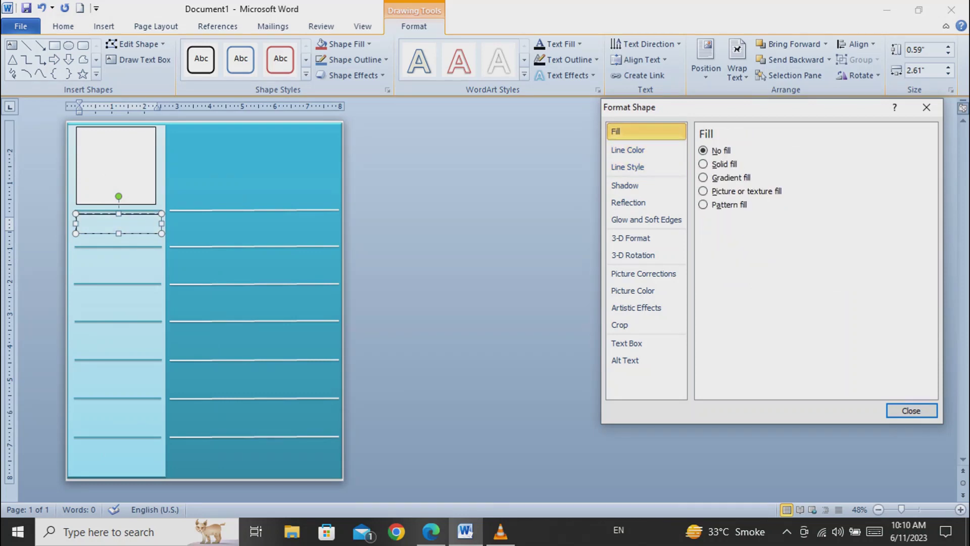
# Enter "Cntacts" as the heading in the unfilled text box and set its font size to 14
pyautogui.click(82, 222)
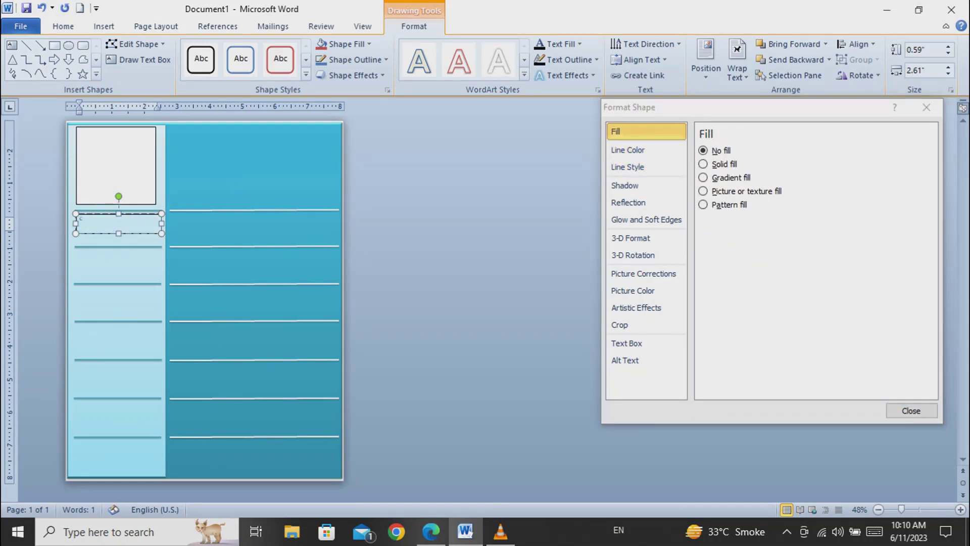
pyautogui.write('Cntacts')
pyautogui.doubleClick(91, 221)
pyautogui.click(154, 177)
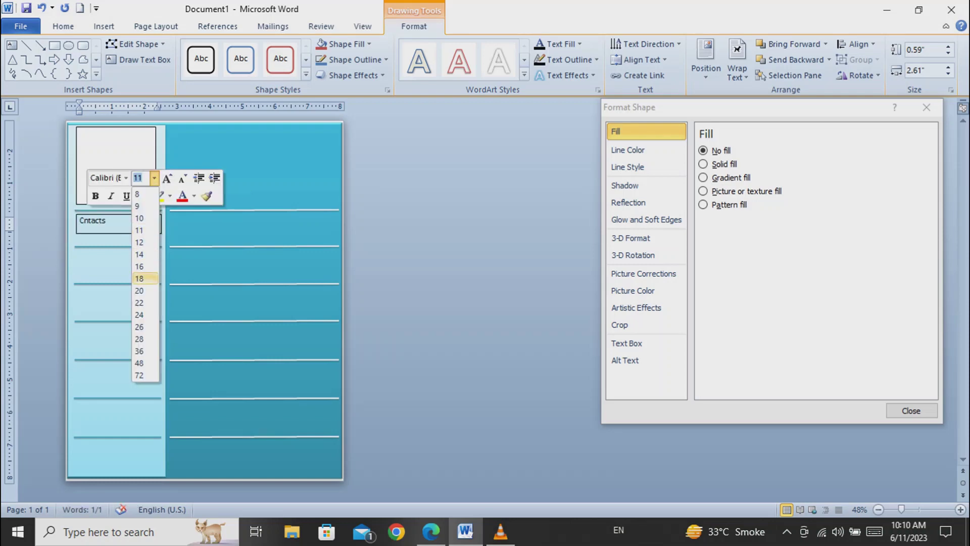
pyautogui.click(139, 254)
# Try centring the heading in its text box, and return it to left alignment
pyautogui.moveTo(902, 510); pyautogui.dragTo(914, 510)
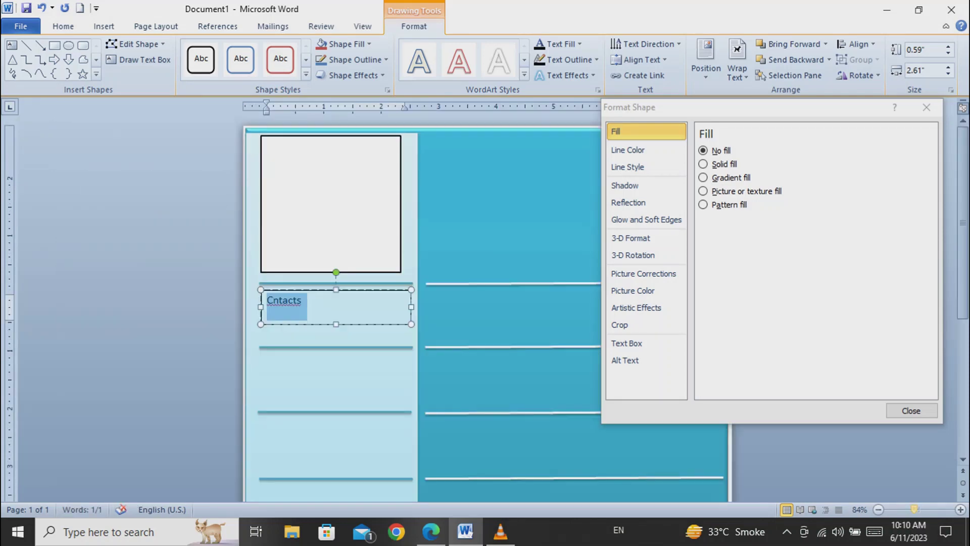
pyautogui.click(283, 299)
pyautogui.doubleClick(283, 299)
pyautogui.click(63, 26)
pyautogui.click(327, 70)
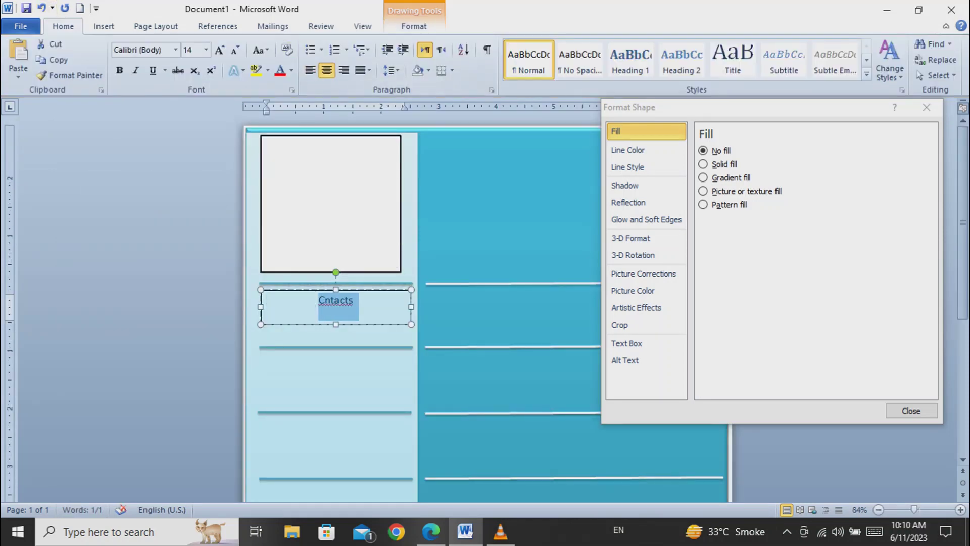
pyautogui.hotkey('ctrl', 'l')
# Correct the heading's spelling to "Contacts" and underline the whole word
pyautogui.click(273, 300)
pyautogui.write('o')
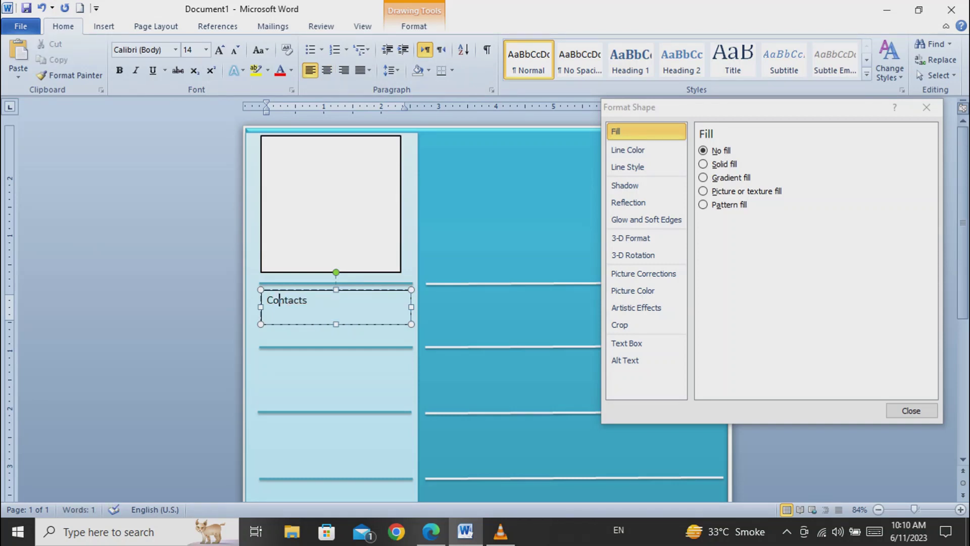
pyautogui.doubleClick(283, 300)
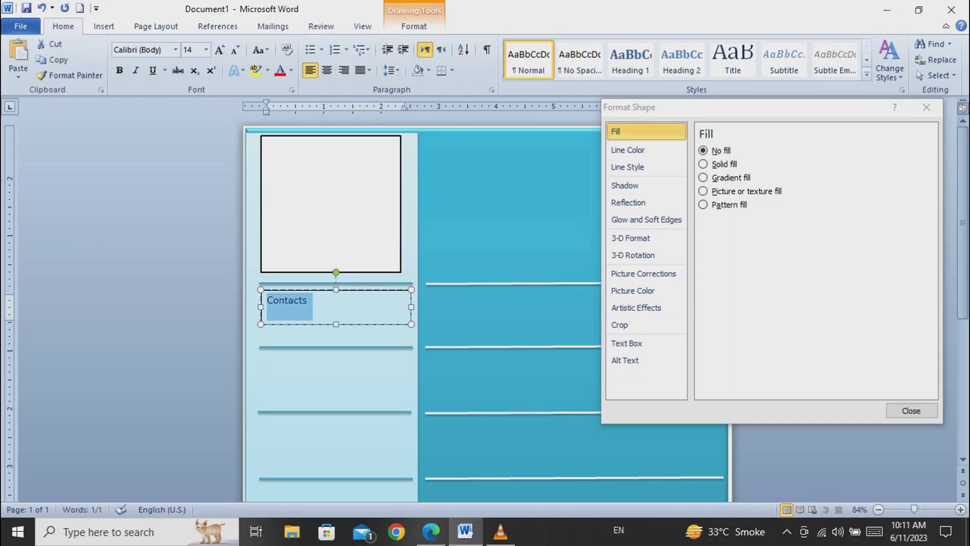
pyautogui.rightClick(277, 303)
pyautogui.click(318, 338)
pyautogui.click(327, 377)
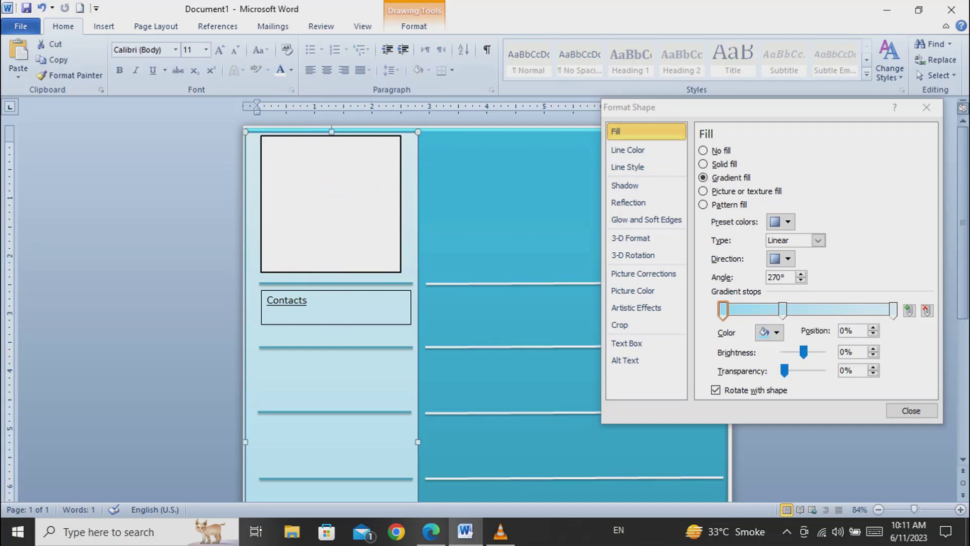
# Try setting the light blue side column's outline to No line, and undo the change
pyautogui.click(628, 150)
pyautogui.click(704, 151)
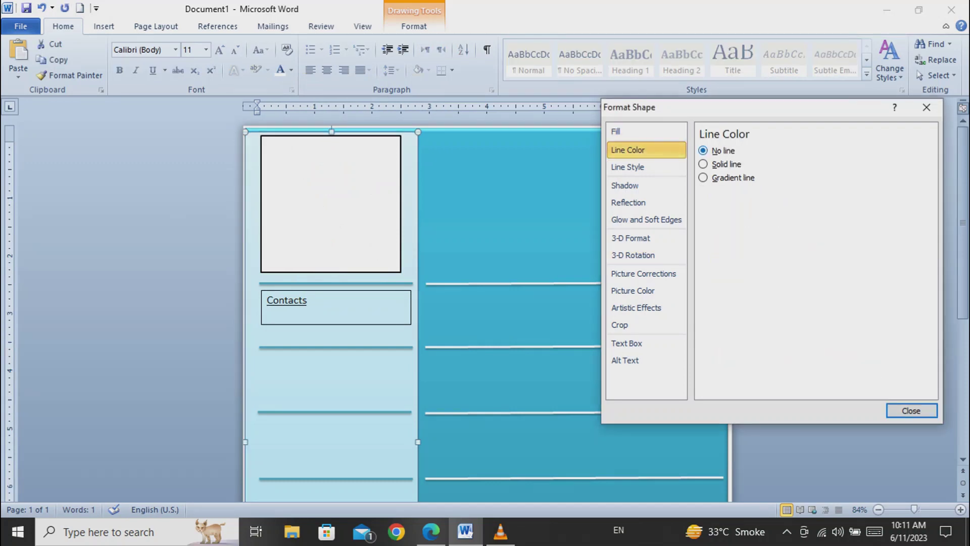
pyautogui.click(42, 8)
# Remove the outline from the Contacts text box
pyautogui.click(327, 377)
pyautogui.click(323, 303)
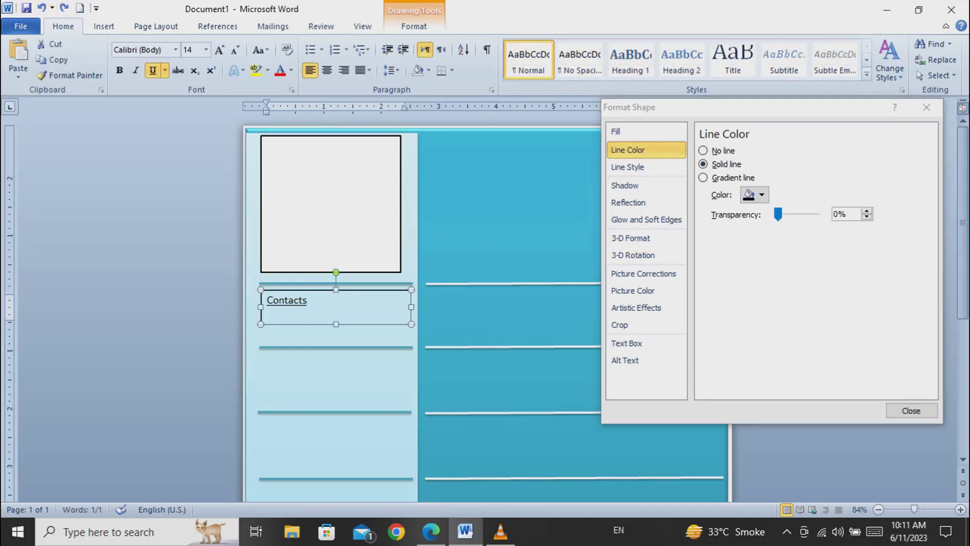
pyautogui.click(703, 151)
pyautogui.click(326, 376)
pyautogui.doubleClick(286, 301)
pyautogui.click(327, 336)
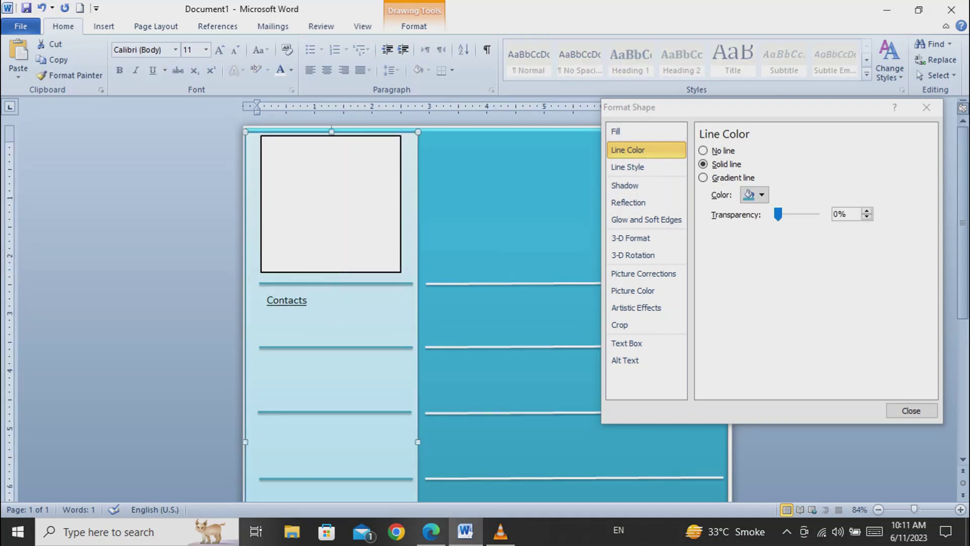
# Delete the divider line directly below the Contacts heading in the light blue side column
pyautogui.click(336, 347)
pyautogui.click(336, 347)
pyautogui.press('Delete')
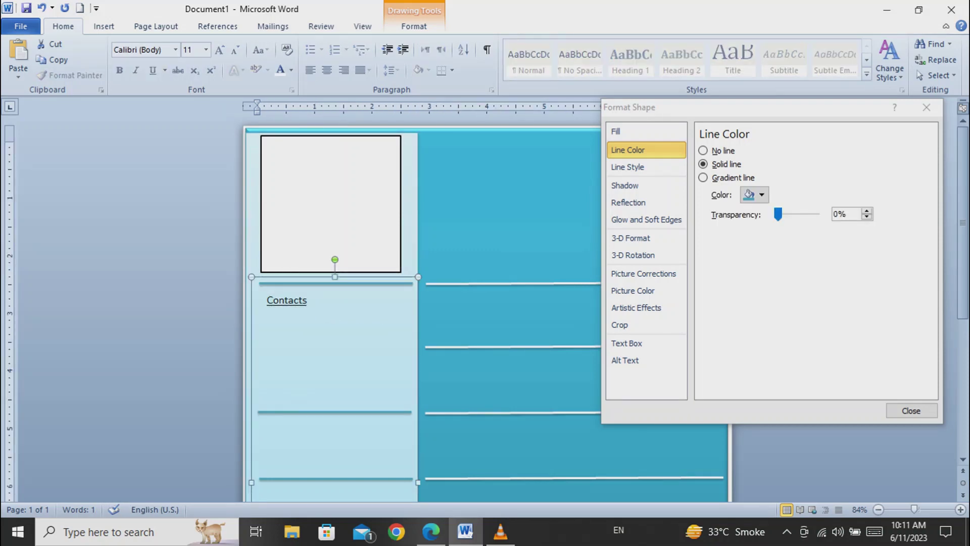
# Duplicate the Contacts text box and position the copy directly beneath the original, aligned with its left edge
pyautogui.click(287, 300)
pyautogui.rightClick(309, 299)
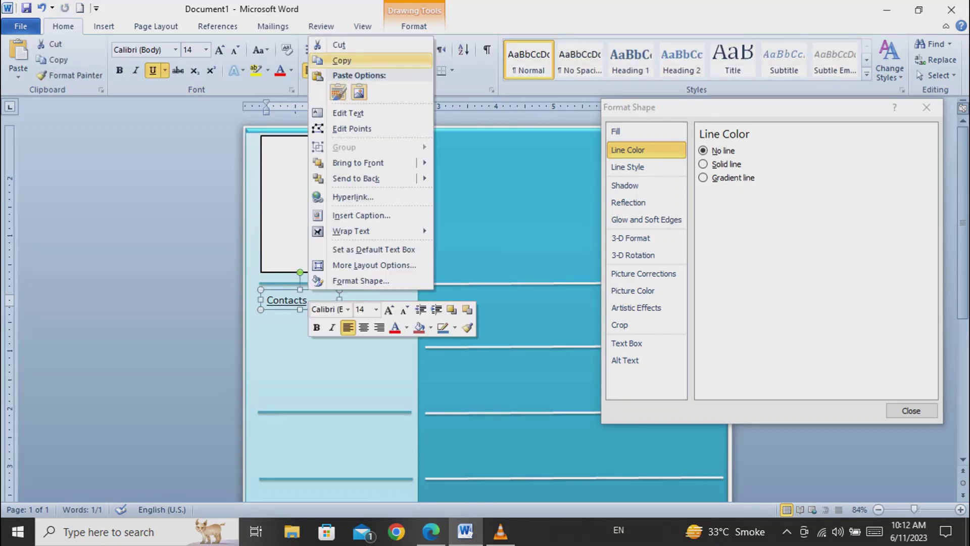
pyautogui.click(338, 60)
pyautogui.hotkey('ctrl', 'v')
pyautogui.press('Down')
pyautogui.press('Down')
pyautogui.press('Down')
pyautogui.press('Down')
pyautogui.press('Down')
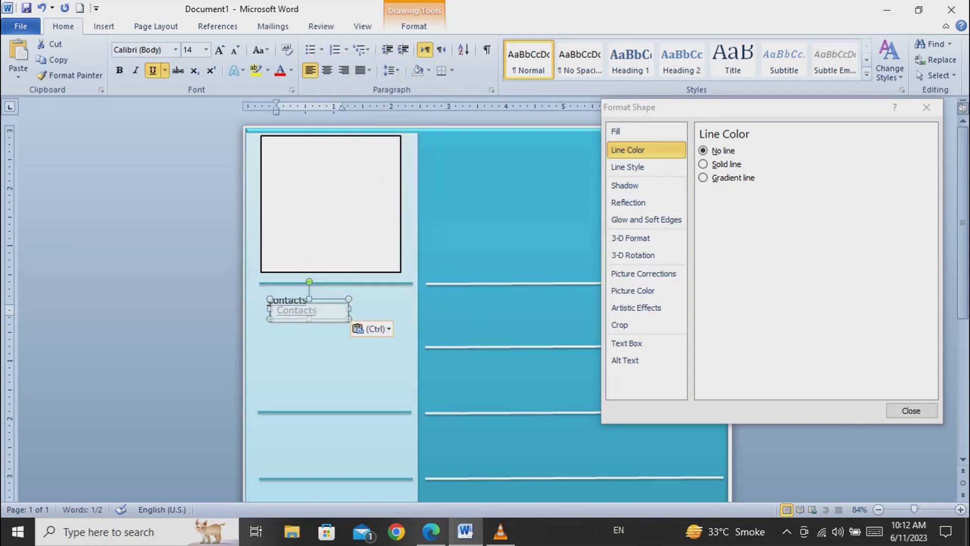
pyautogui.press('Left')
pyautogui.press('Left')
pyautogui.press('Left')
pyautogui.press('Left')
pyautogui.press('Left')
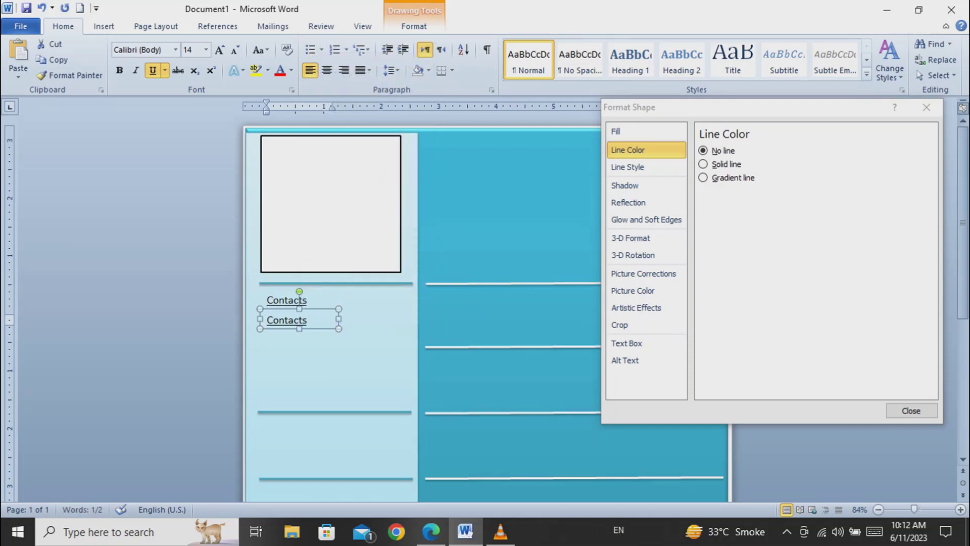
pyautogui.press('Up')
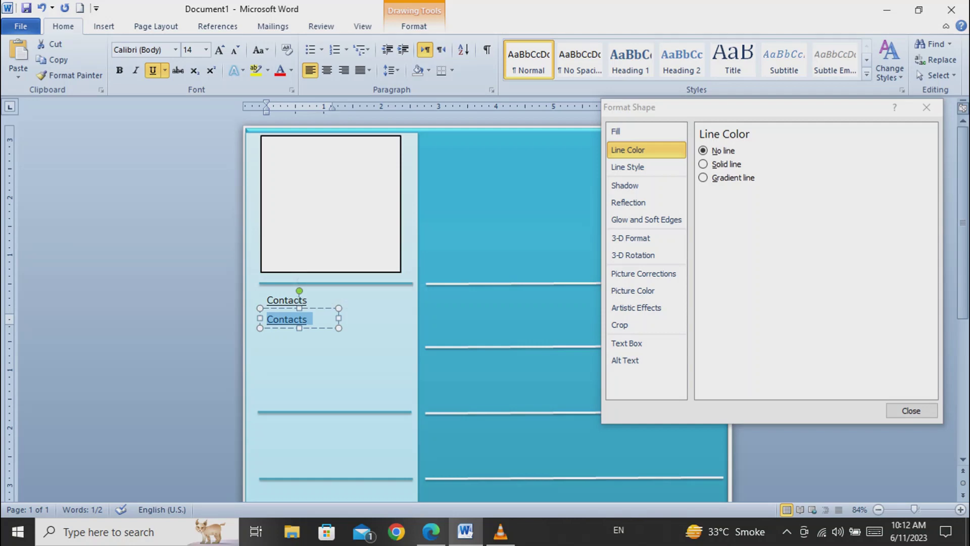
# Replace the copied box's text with "Phone No" as a list item using the arrowhead bullet
pyautogui.moveTo(299, 327); pyautogui.dragTo(267, 316)
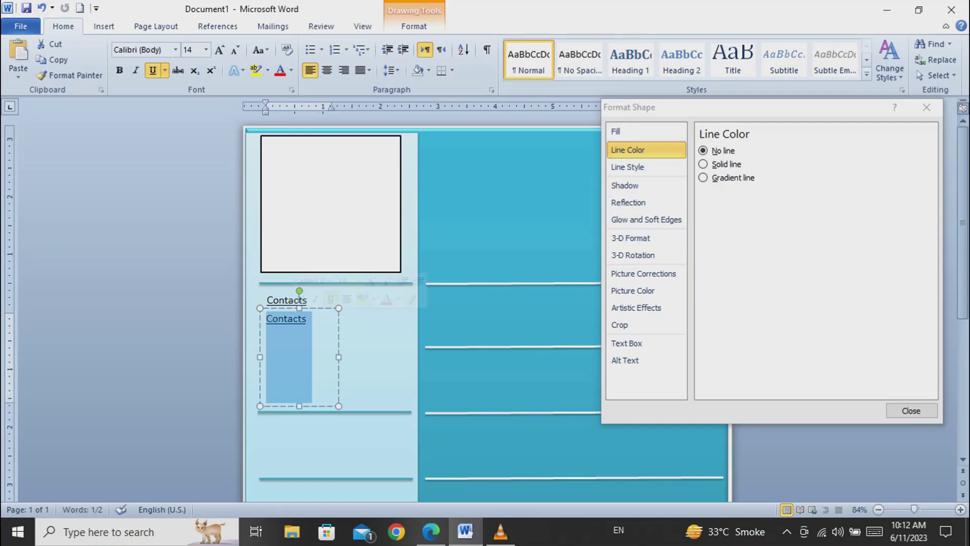
pyautogui.write('1.')
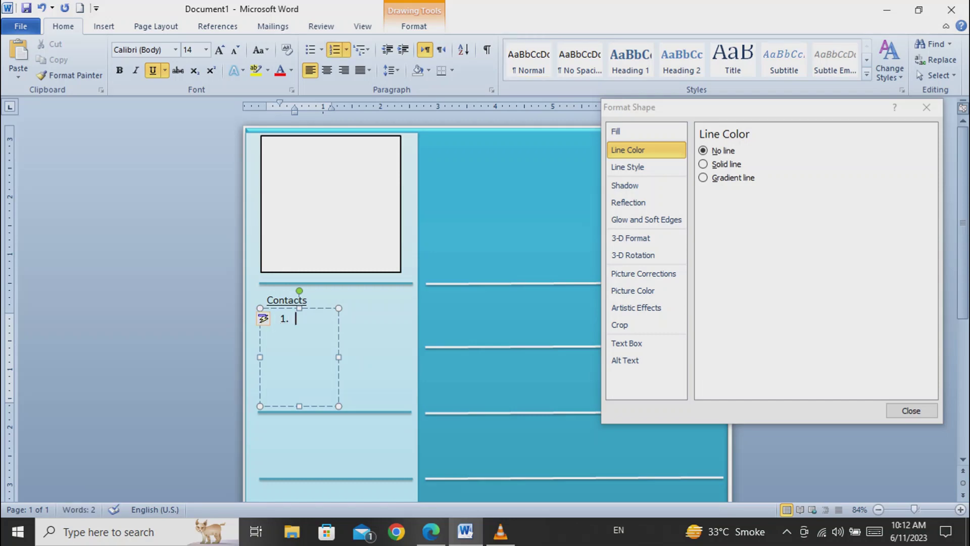
pyautogui.write(' Phone No')
pyautogui.click(322, 50)
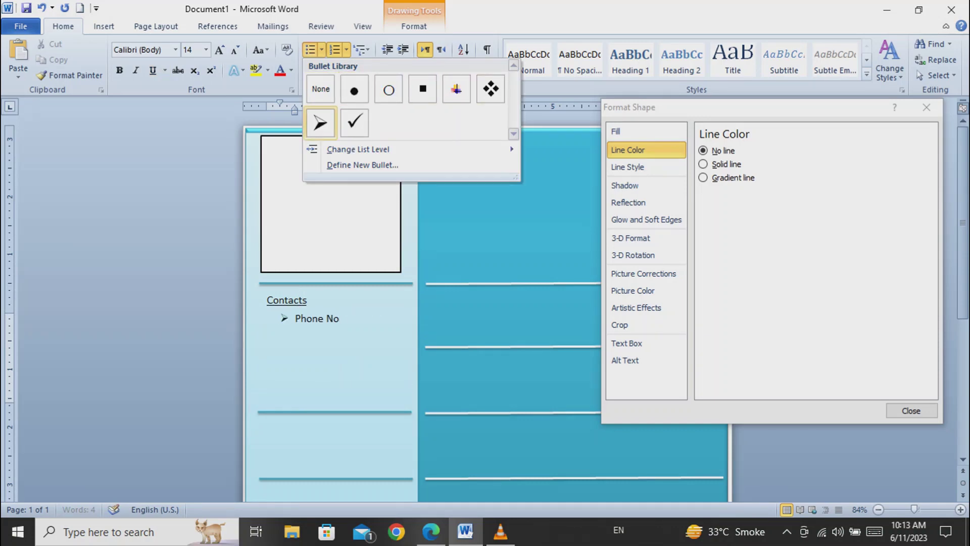
pyautogui.click(320, 123)
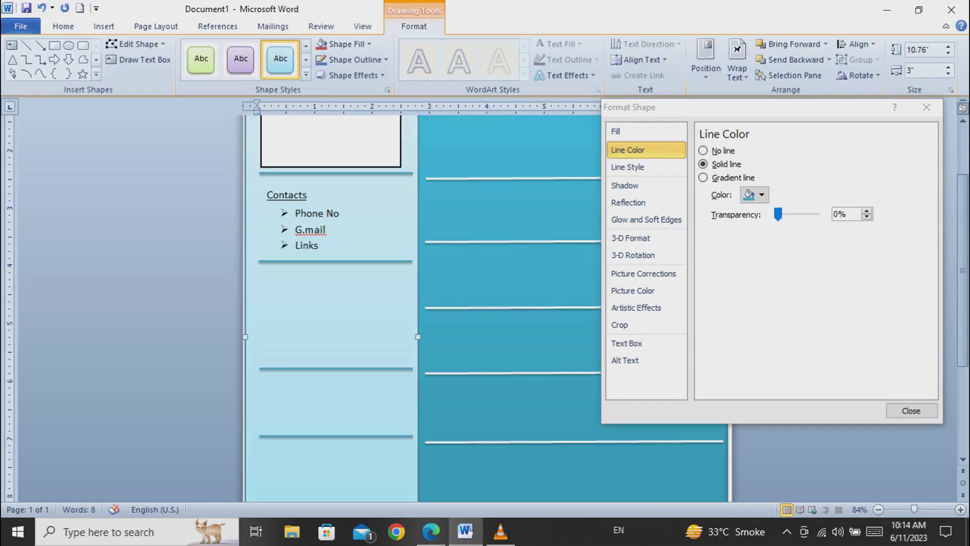
# Duplicate the Contacts heading box and place the copy just below the divider under the contact list
pyautogui.click(283, 195)
pyautogui.hotkey('ctrl', 'v')
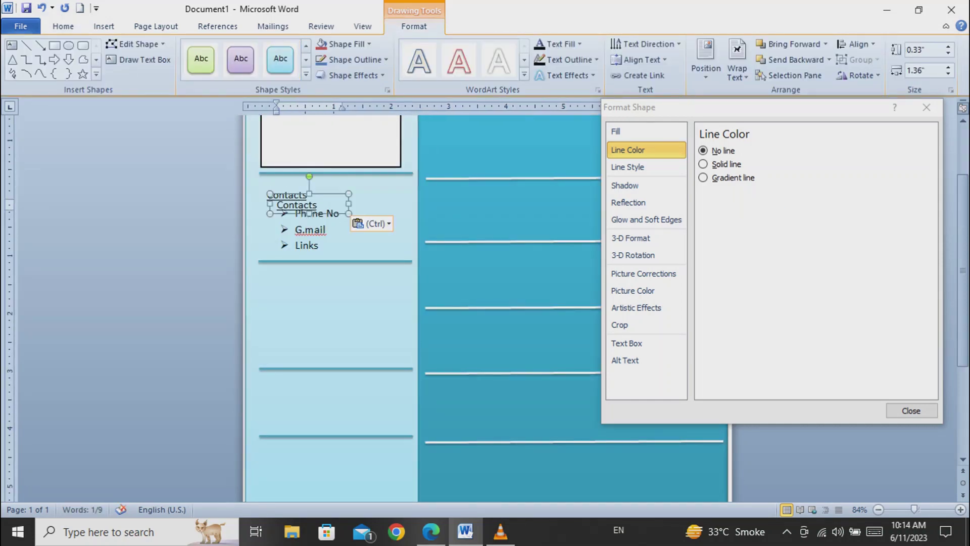
pyautogui.moveTo(293, 194); pyautogui.dragTo(284, 268)
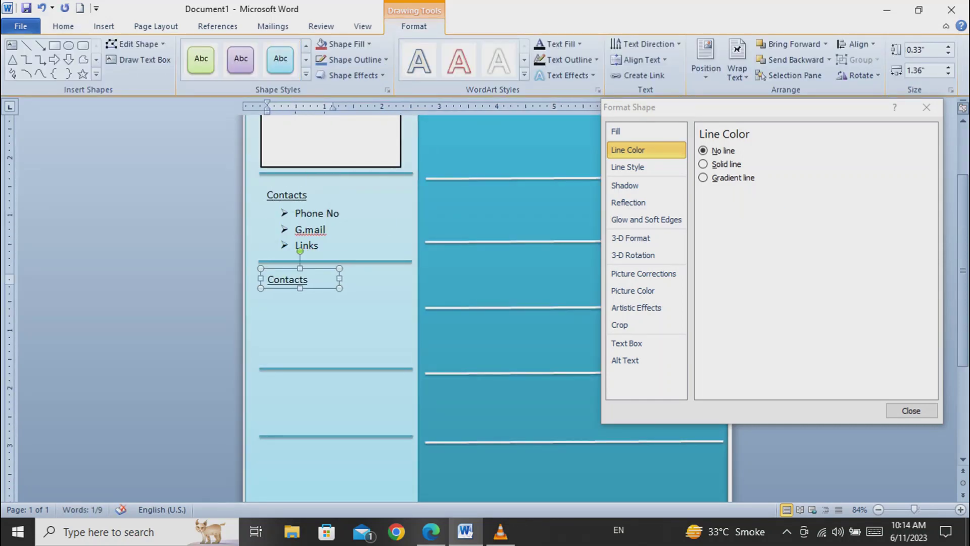
# Replace the copied heading's text with "About Me"
pyautogui.tripleClick(287, 279)
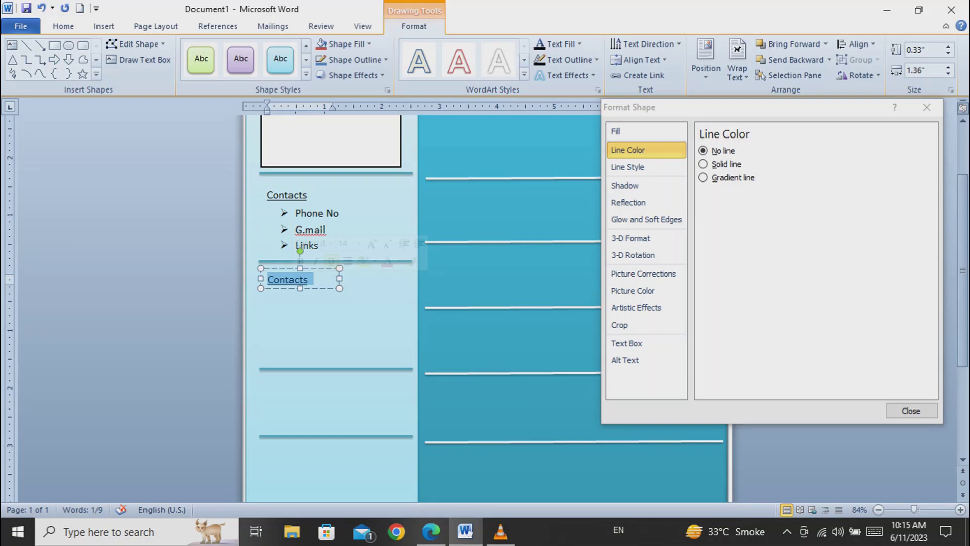
pyautogui.write('About me')
pyautogui.press('BackSpace')
pyautogui.press('BackSpace')
pyautogui.write('Me')
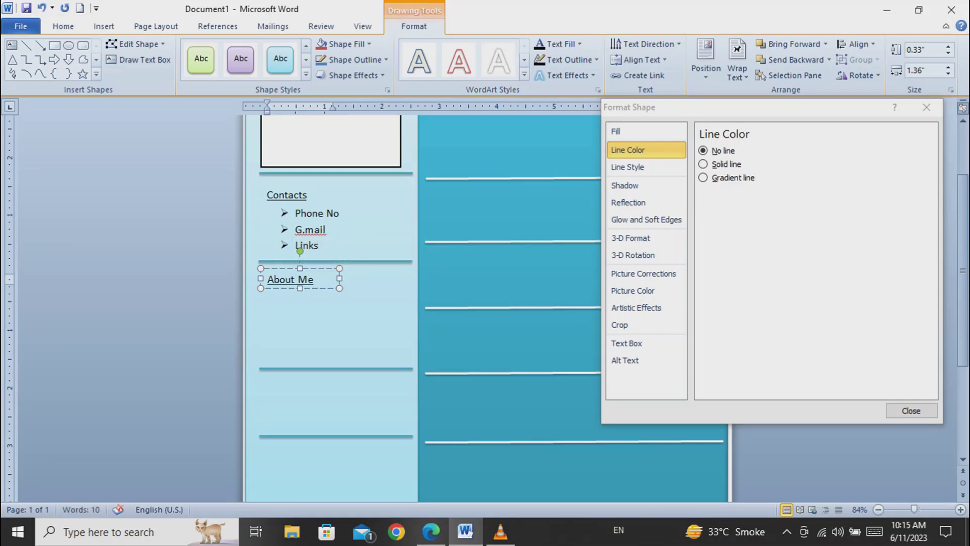
pyautogui.click(326, 317)
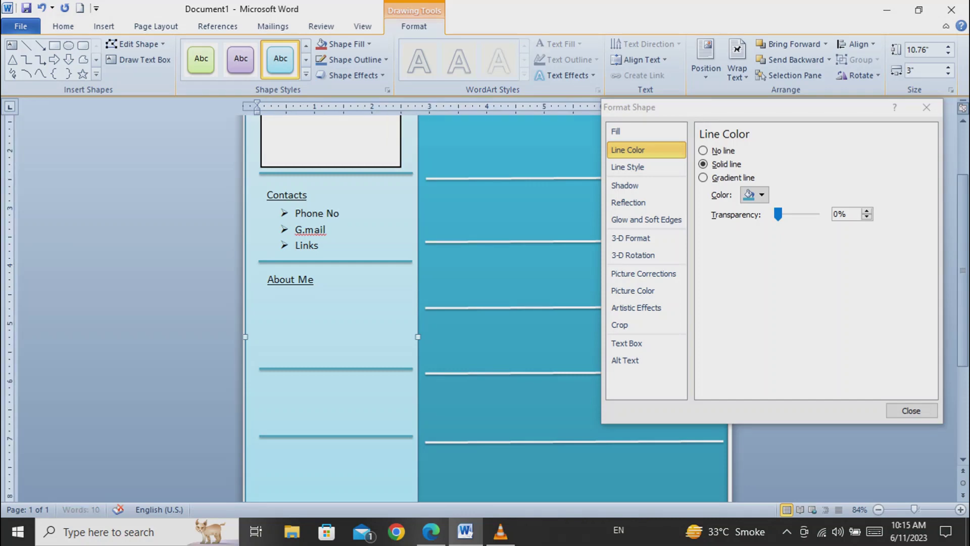
pyautogui.hotkey('ctrl', 'v')
pyautogui.hotkey('ctrl', 'z')
pyautogui.hotkey('ctrl', 'v')
pyautogui.hotkey('ctrl', 'z')
# Duplicate the About Me box, enlarge the copy to about 2.61" by 1.22", and fit it beneath the About Me heading
pyautogui.click(326, 288)
pyautogui.hotkey('ctrl', 'c')
pyautogui.hotkey('ctrl', 'v')
pyautogui.moveTo(329, 298); pyautogui.dragTo(412, 361)
pyautogui.press('Up')
pyautogui.press('Up')
pyautogui.press('Up')
pyautogui.press('Up')
pyautogui.press('Up')
pyautogui.press('Up')
pyautogui.press('Up')
pyautogui.press('Up')
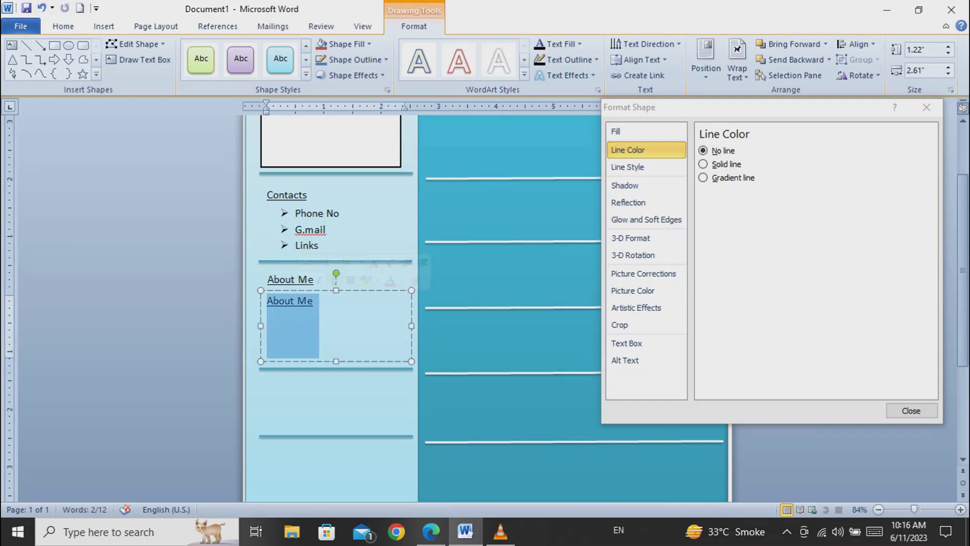
# Replace the enlarged box's text with "You can write about yourself and your aims"
pyautogui.write('You can w')
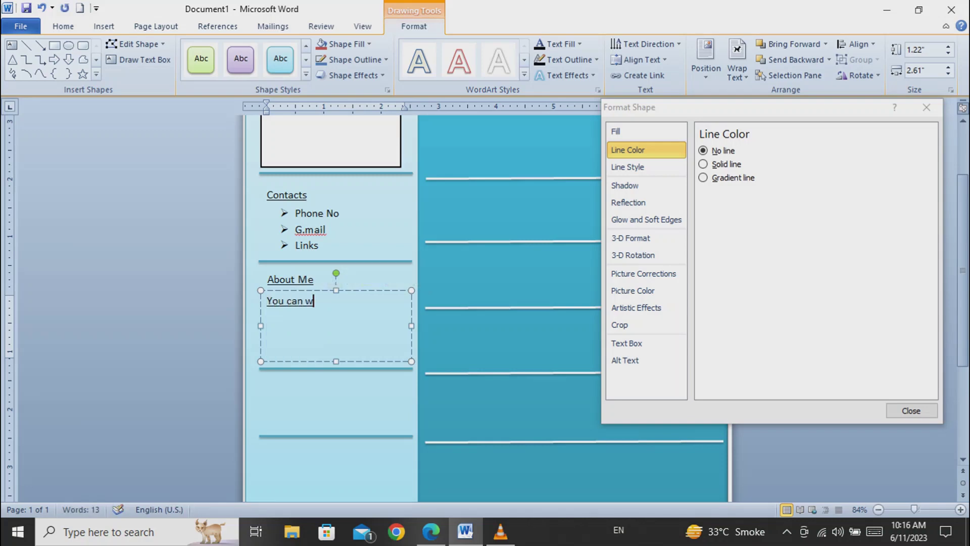
pyautogui.write('rite about yourself')
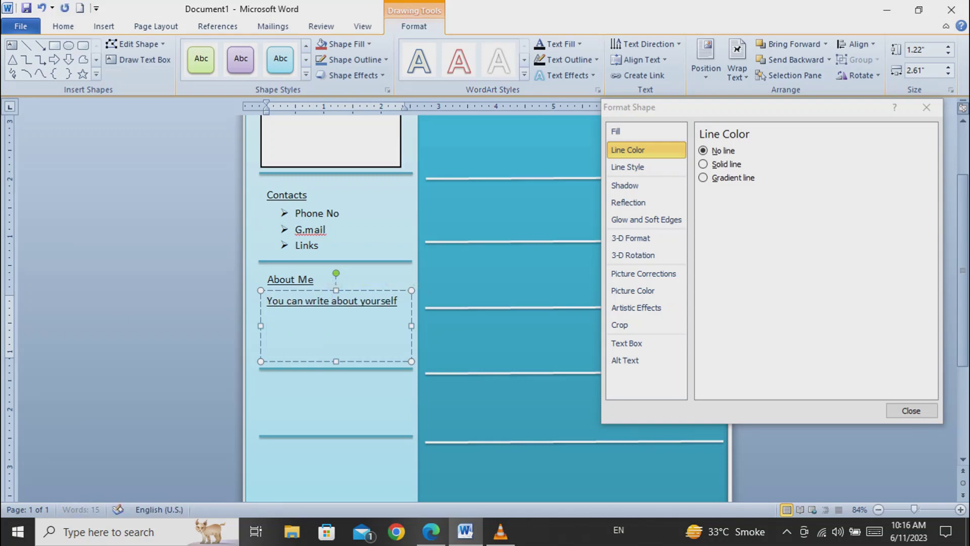
pyautogui.write(' and your aims')
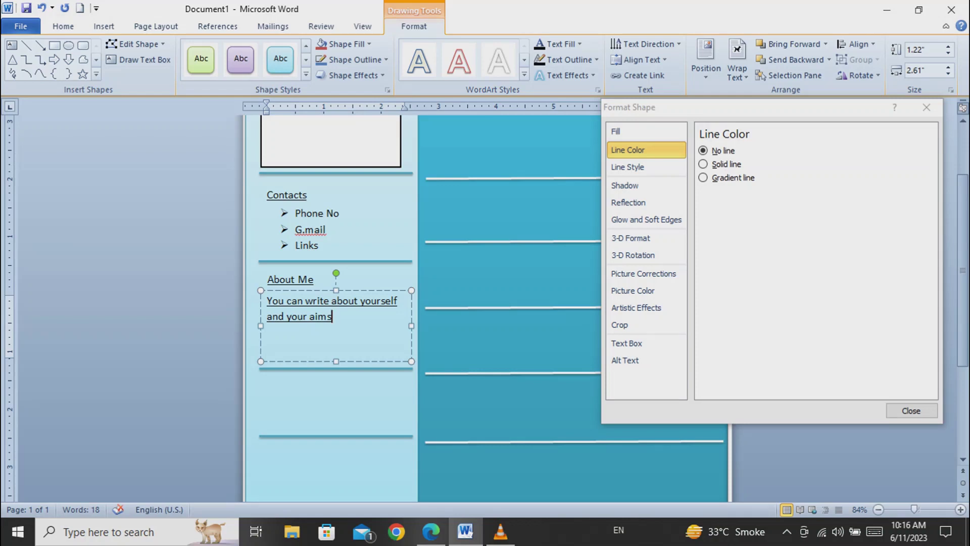
# Remove the underline from the About Me description and centre the text
pyautogui.tripleClick(307, 303)
pyautogui.click(355, 286)
pyautogui.click(370, 286)
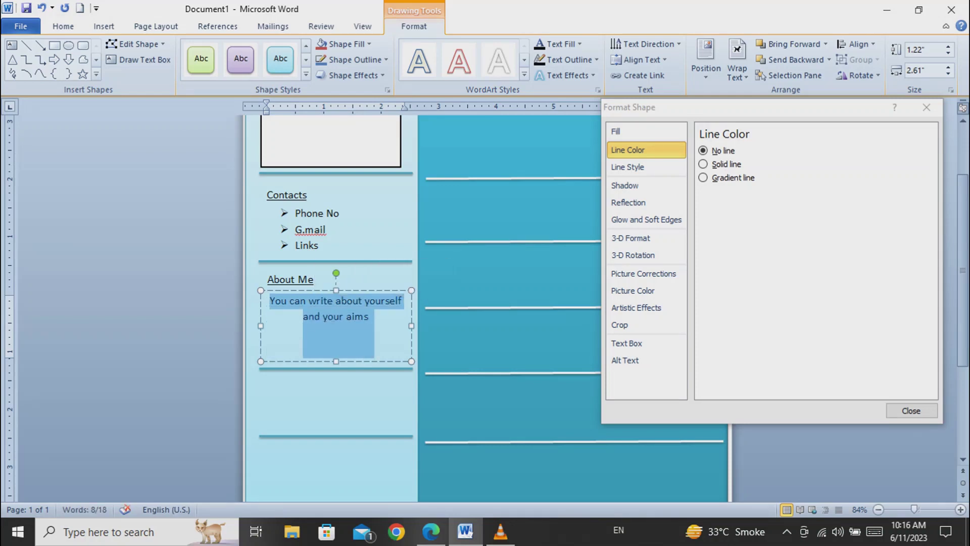
pyautogui.click(353, 397)
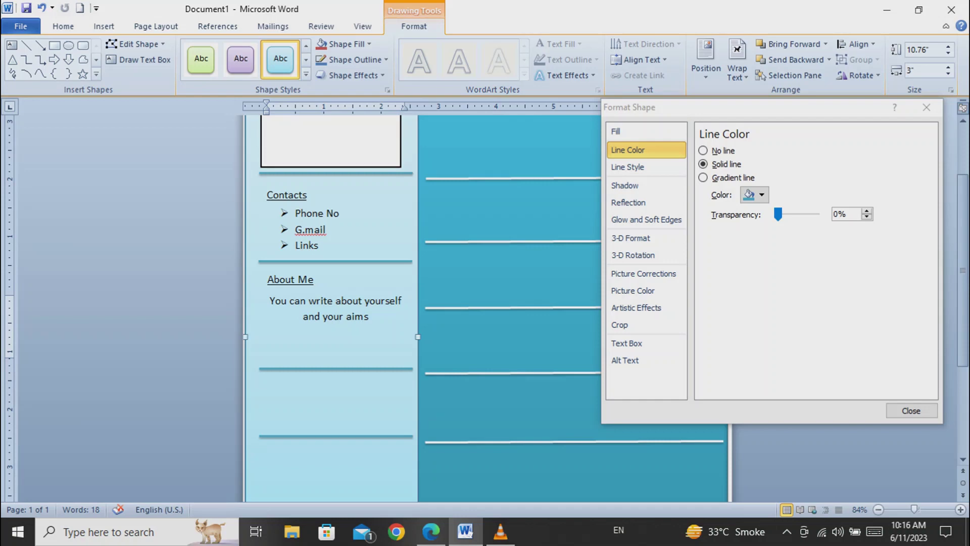
# Duplicate the About Me heading box below the next divider and change the copy's text to "Expertize"
pyautogui.click(349, 353)
pyautogui.click(349, 344)
pyautogui.tripleClick(279, 280)
pyautogui.click(283, 289)
pyautogui.hotkey('ctrl', 'c')
pyautogui.hotkey('ctrl', 'v')
pyautogui.moveTo(301, 289); pyautogui.dragTo(318, 383)
pyautogui.write('Expertize')
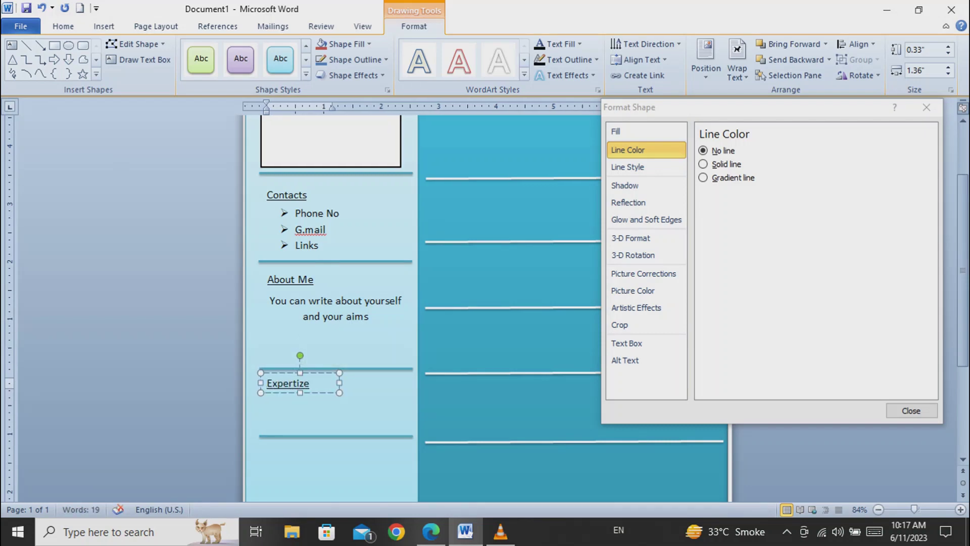
pyautogui.hotkey('alt', 's')
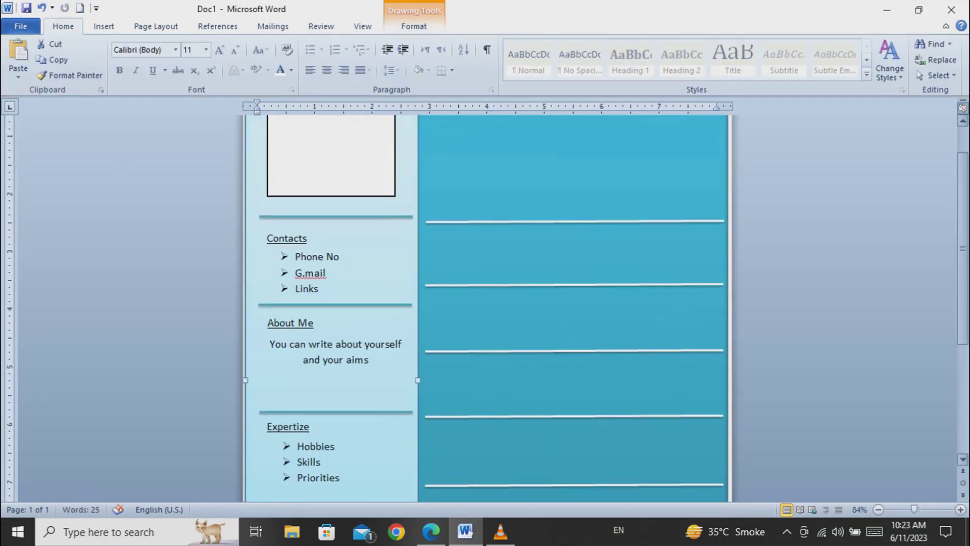
# Draw a text box about 2.05" high by 4.85" wide at the head of the darker column, beside the photo frame
pyautogui.scroll(3, 485, 303)
pyautogui.click(103, 26)
pyautogui.click(210, 60)
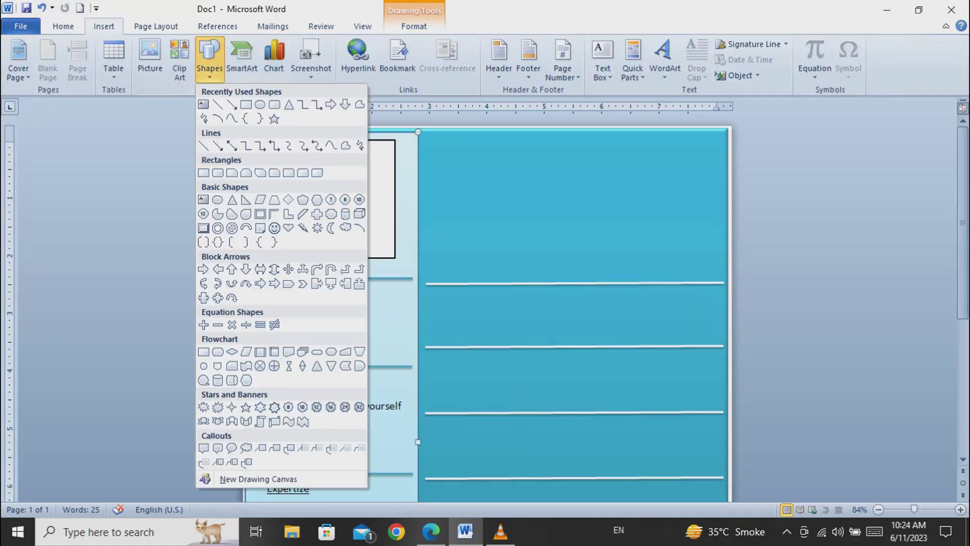
pyautogui.click(246, 105)
pyautogui.click(209, 59)
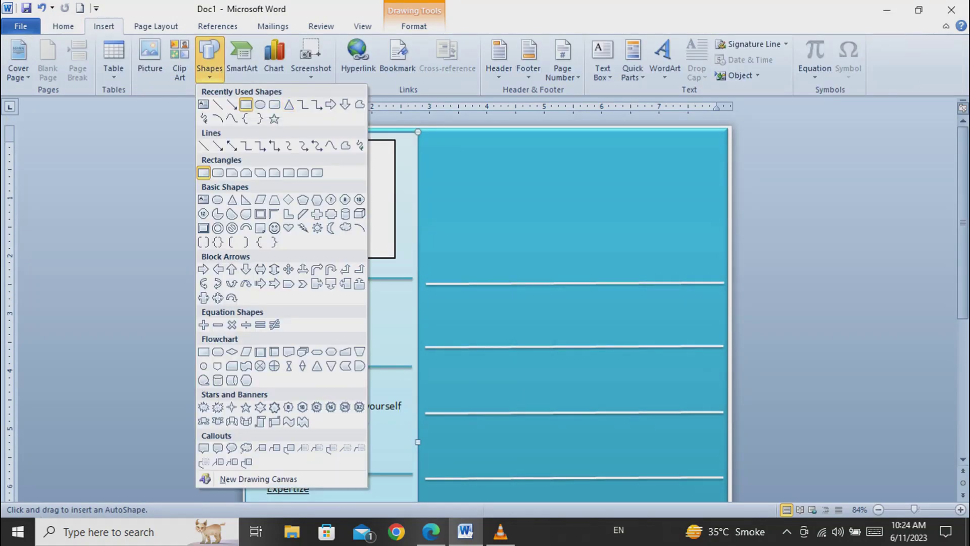
pyautogui.click(603, 59)
pyautogui.click(642, 359)
pyautogui.moveTo(435, 141)
pyautogui.mouseDown()
pyautogui.moveTo(657, 250)
pyautogui.moveTo(714, 258)
pyautogui.mouseUp()
# Apply the light aqua gradient shape style to the new header text box
pyautogui.rightClick(536, 180)
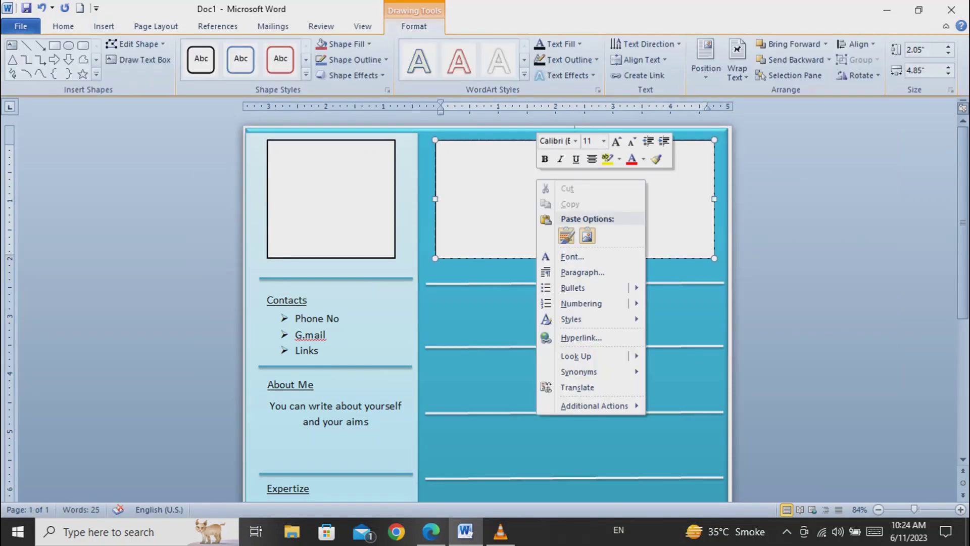
pyautogui.click(520, 140)
pyautogui.click(306, 74)
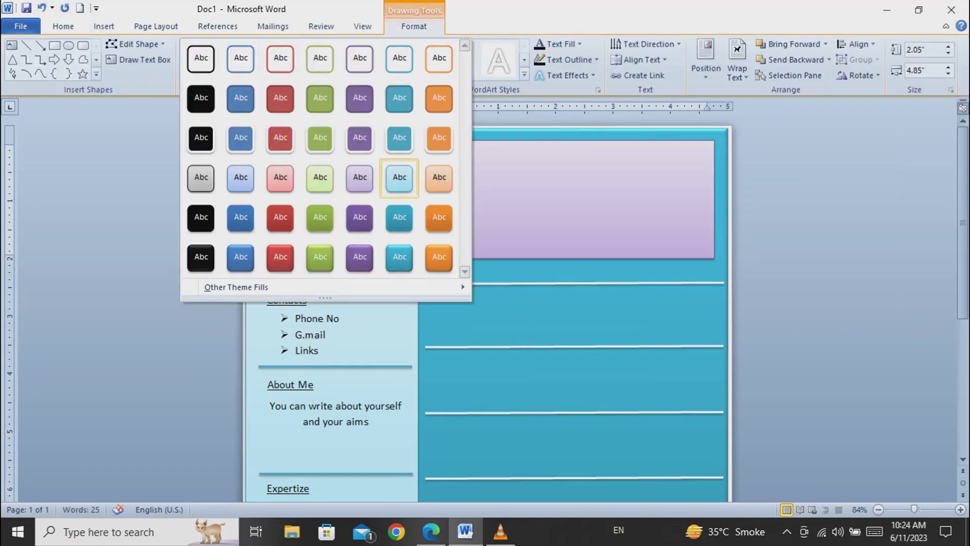
pyautogui.click(400, 178)
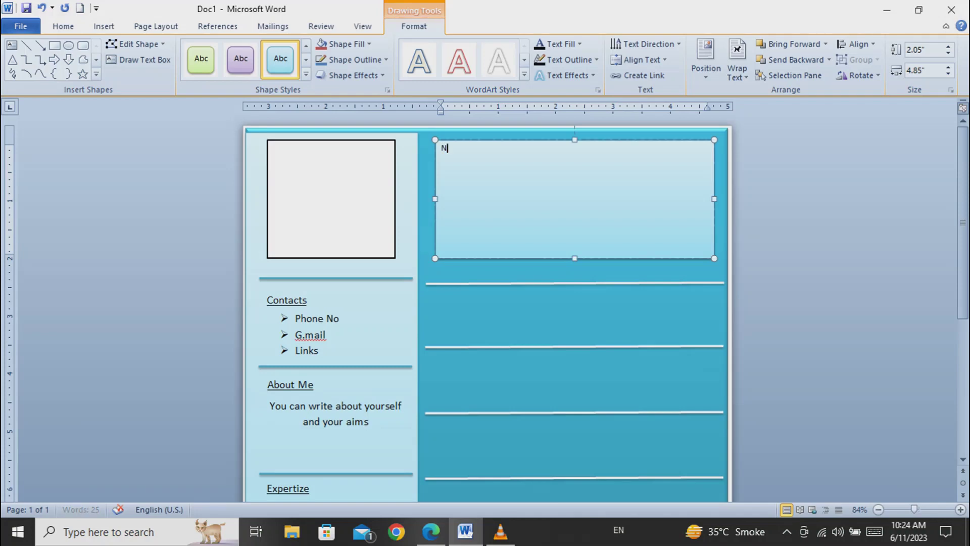
# Enter "Your Name" in the header text box
pyautogui.press('BackSpace')
pyautogui.press('BackSpace')
pyautogui.press('BackSpace')
pyautogui.press('BackSpace')
pyautogui.press('BackSpace')
pyautogui.press('BackSpace')
pyautogui.write('Name')
pyautogui.hotkey('ctrl', 'shift', 'Left')
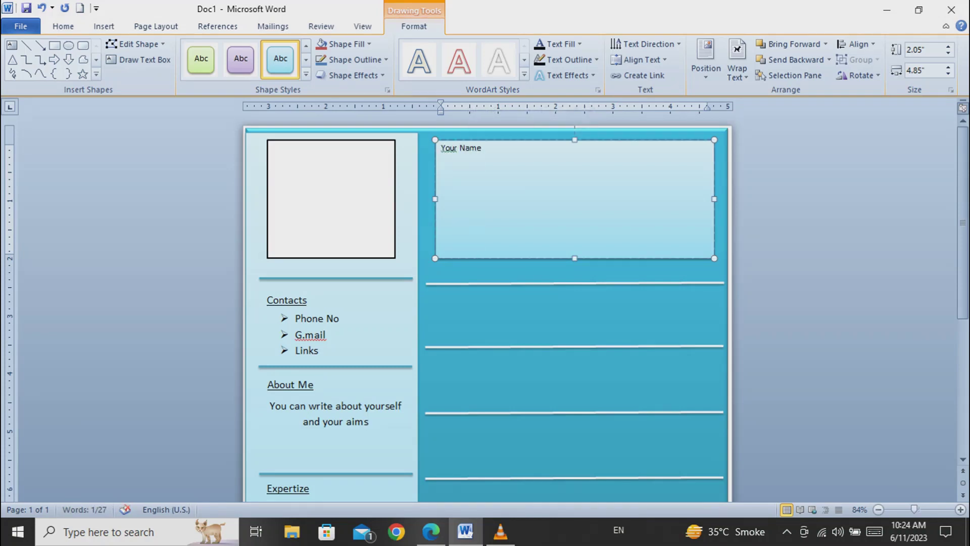
# Centre the "Your Name" text and set its font size to 36
pyautogui.tripleClick(461, 148)
pyautogui.click(507, 129)
pyautogui.click(519, 111)
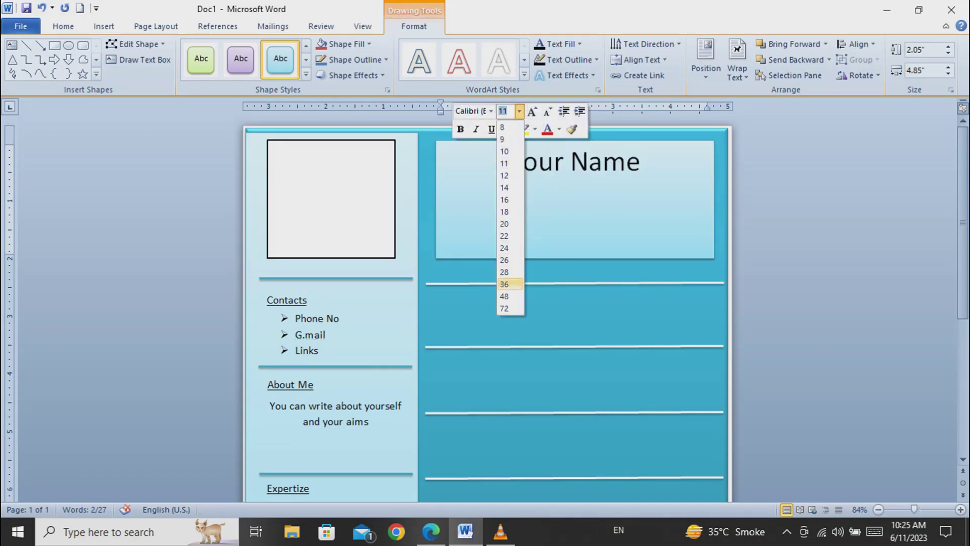
pyautogui.click(505, 284)
# Extend the header text to read "Enter Your Name here"
pyautogui.hotkey('ctrl', 'a')
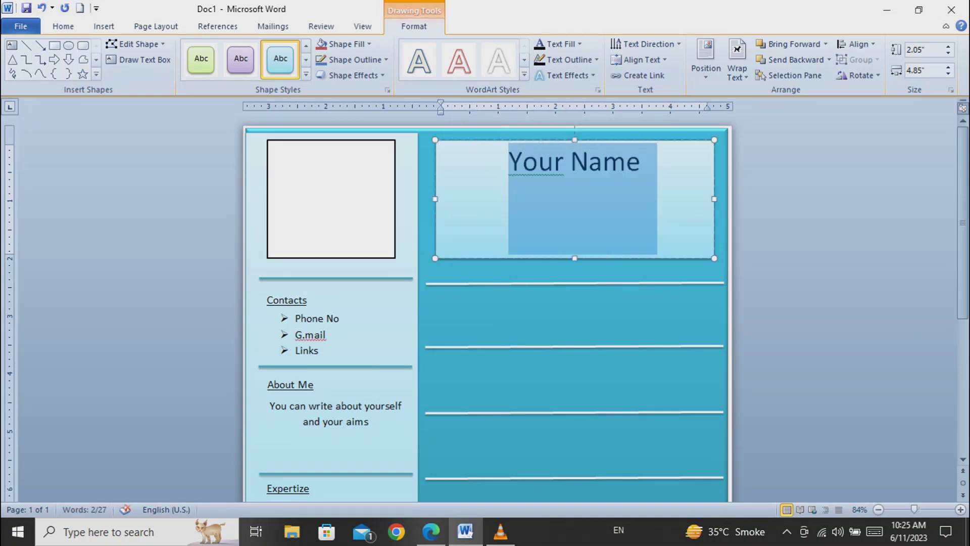
pyautogui.hotkey('ctrl', 'Home')
pyautogui.write('T')
pyautogui.press('BackSpace')
pyautogui.write('Enter ')
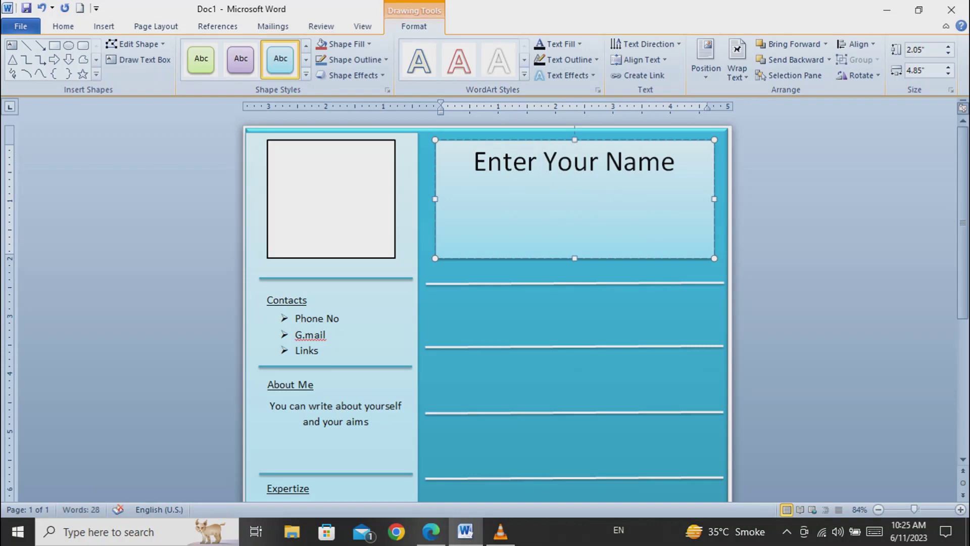
pyautogui.write(' here')
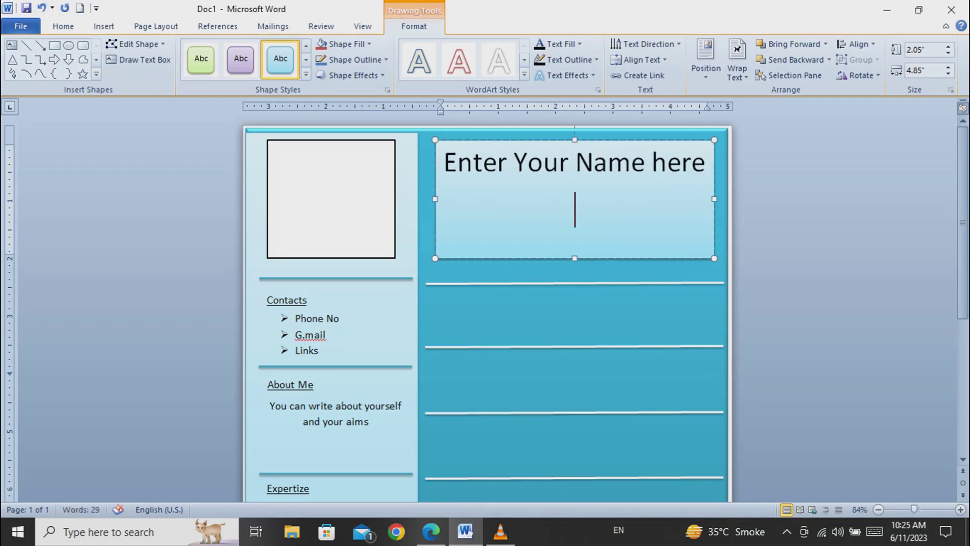
pyautogui.write('Ypu')
pyautogui.press('BackSpace')
pyautogui.press('BackSpace')
pyautogui.press('BackSpace')
pyautogui.press('BackSpace')
# Try the Justify Low, Justify Medium and Justify High alignments on the name text
pyautogui.hotkey('ctrl', 'a')
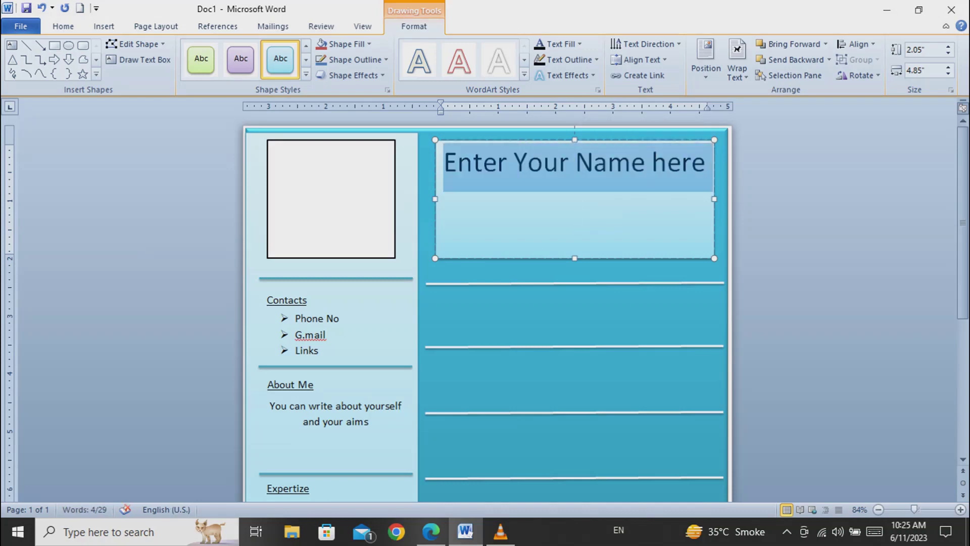
pyautogui.click(63, 26)
pyautogui.click(369, 70)
pyautogui.click(397, 103)
pyautogui.click(369, 70)
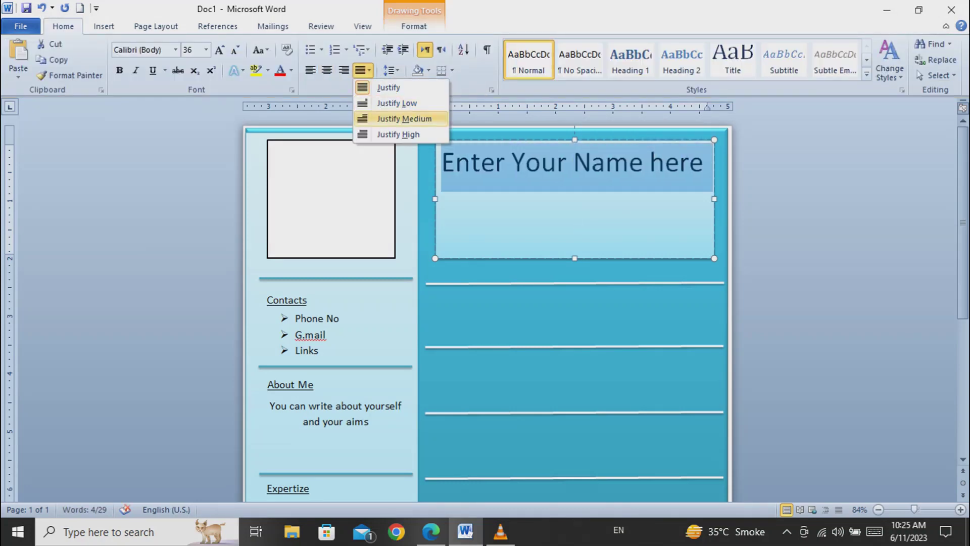
pyautogui.click(405, 119)
pyautogui.click(370, 70)
pyautogui.click(398, 134)
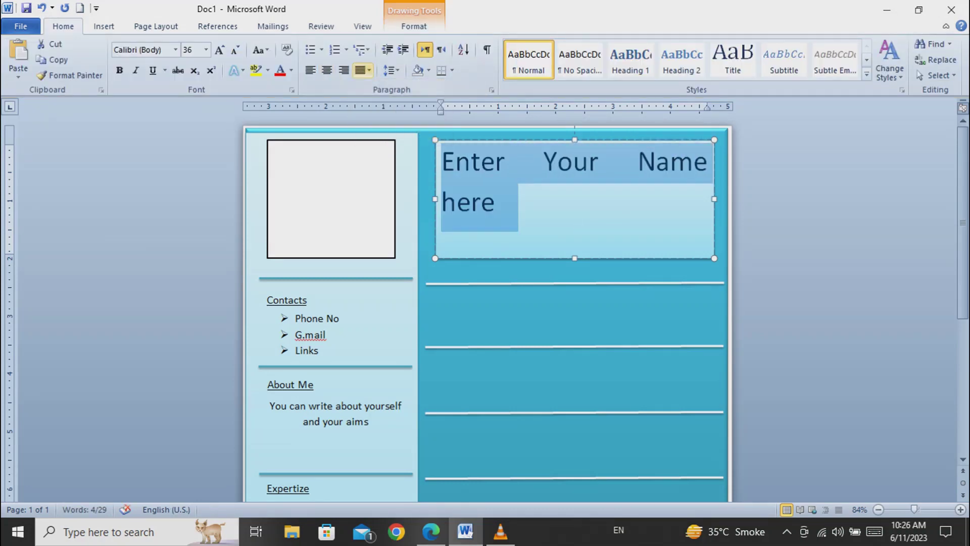
# Cycle back through the justification options and set the name text's alignment to Justify
pyautogui.click(369, 70)
pyautogui.click(404, 118)
pyautogui.click(369, 71)
pyautogui.click(396, 103)
pyautogui.click(369, 70)
pyautogui.click(391, 87)
# Shrink the name box to the height of its single text line and position it midway above the first white divider
pyautogui.doubleClick(582, 217)
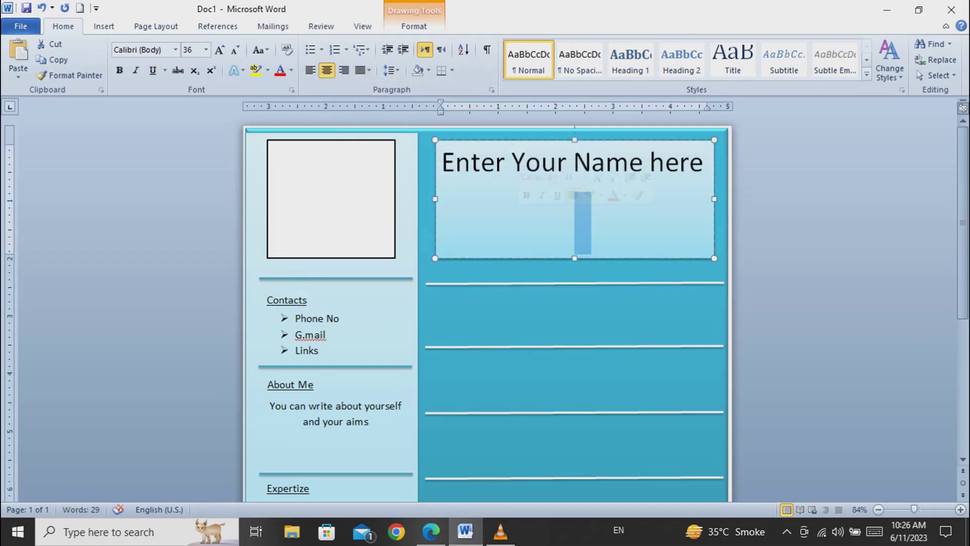
pyautogui.press('Escape')
pyautogui.moveTo(575, 140); pyautogui.dragTo(575, 209)
pyautogui.press('Up')
pyautogui.press('Up')
pyautogui.press('Up')
pyautogui.press('Up')
pyautogui.press('Up')
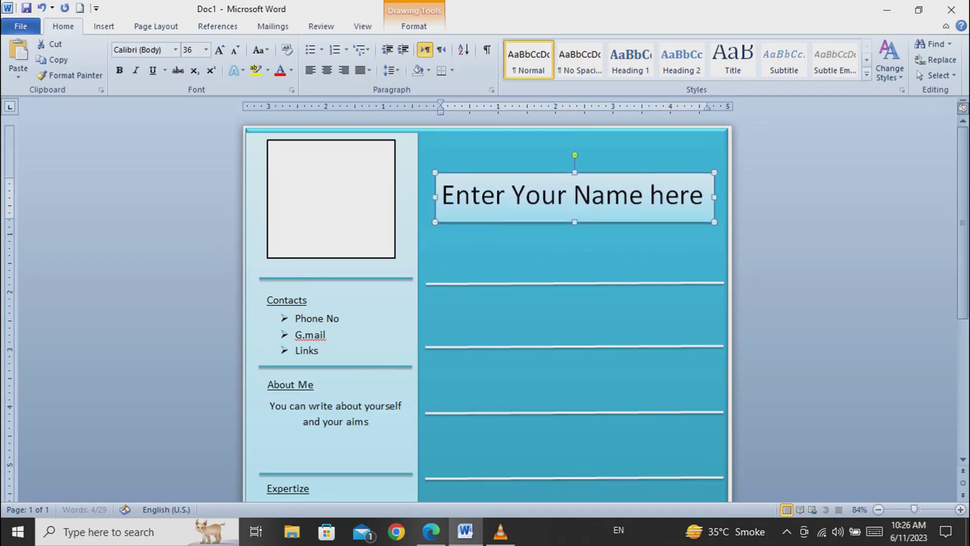
pyautogui.click(575, 252)
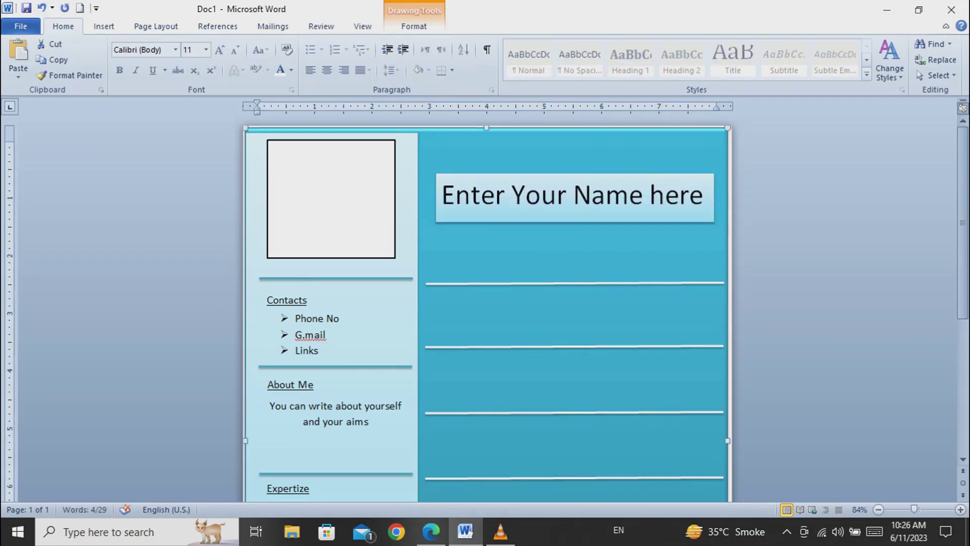
# Duplicate the name box and place the copy as a slim bar just above the first white divider
pyautogui.moveTo(963, 222); pyautogui.dragTo(964, 328)
pyautogui.scroll(9, 488, 308)
pyautogui.click(575, 197)
pyautogui.hotkey('ctrl', 'c')
pyautogui.hotkey('ctrl', 'v')
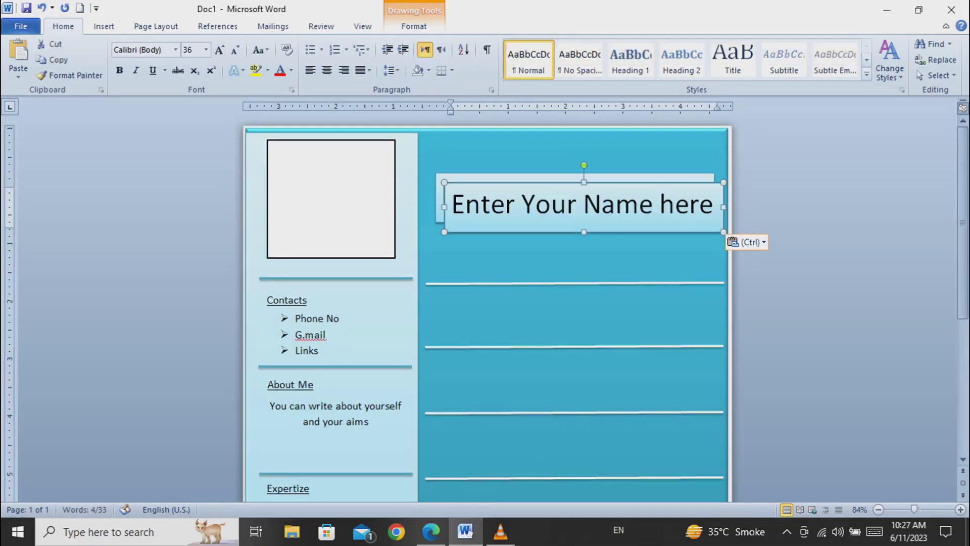
pyautogui.moveTo(581, 203); pyautogui.dragTo(565, 258)
# Set the copied box's text to font size 12
pyautogui.tripleClick(564, 269)
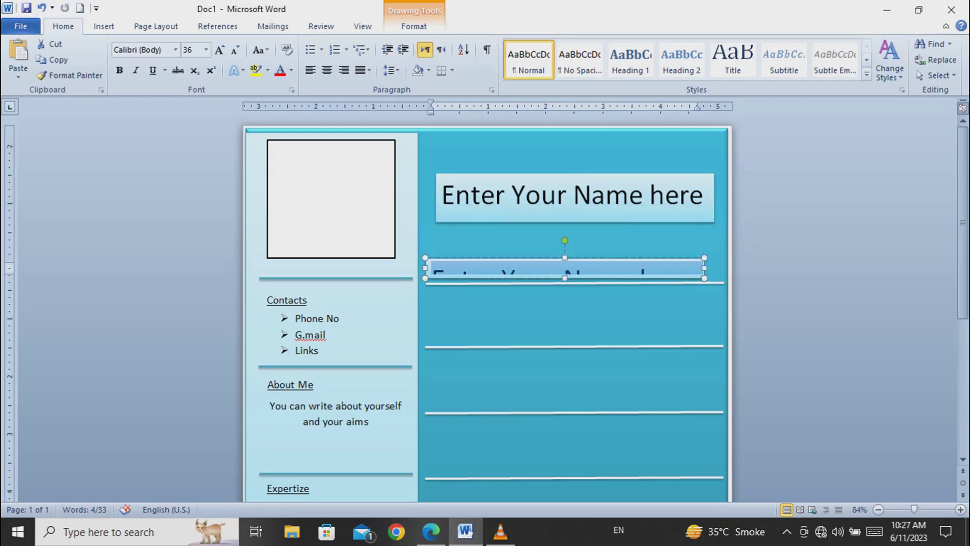
pyautogui.click(563, 231)
pyautogui.click(549, 295)
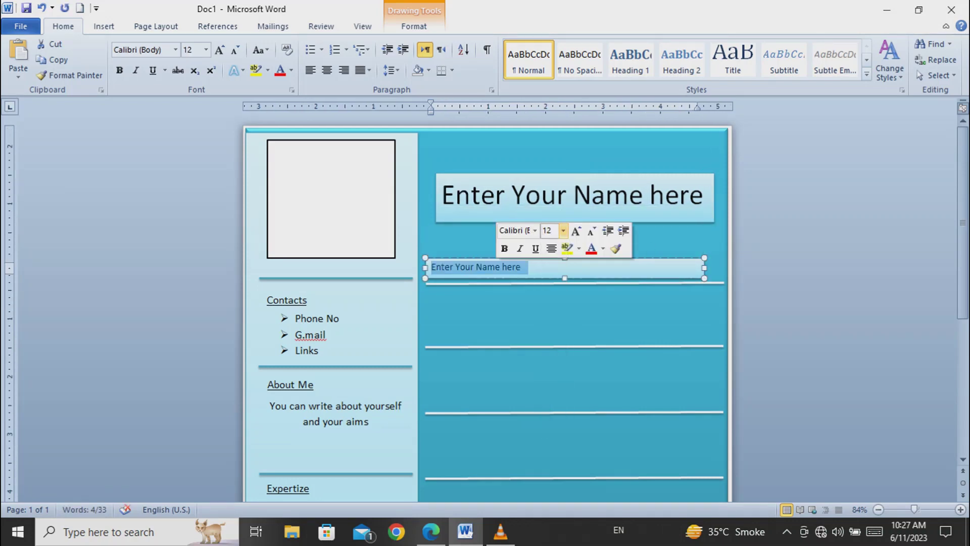
# Widen the copied box to about 5.18" to match the divider line and nudge it down onto the line
pyautogui.moveTo(704, 268); pyautogui.dragTo(724, 269)
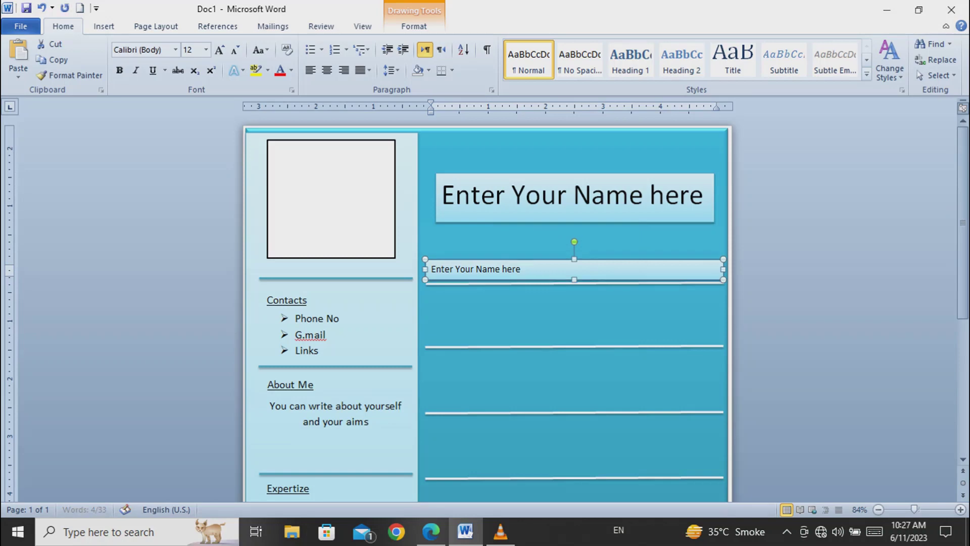
pyautogui.press('Down')
pyautogui.click(535, 308)
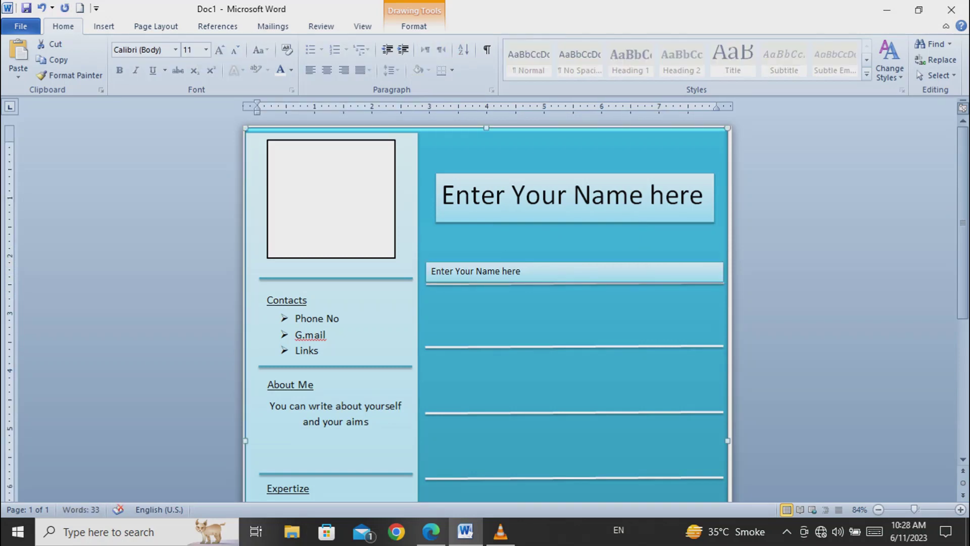
# Replace the copied box's text with "Education"
pyautogui.click(525, 271)
pyautogui.moveTo(525, 271); pyautogui.dragTo(433, 272)
pyautogui.write('Jon')
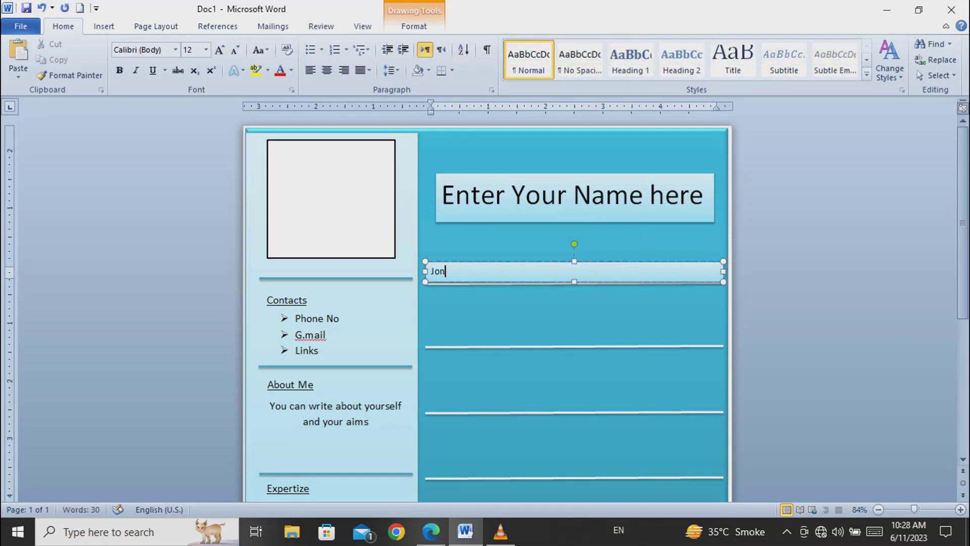
pyautogui.press('BackSpace')
pyautogui.press('BackSpace')
pyautogui.press('BackSpace')
pyautogui.press('BackSpace')
pyautogui.press('BackSpace')
pyautogui.write('Educarion')
pyautogui.moveTo(477, 271); pyautogui.dragTo(436, 271)
pyautogui.click(483, 271)
pyautogui.write('ti')
# Make the Education heading bold and underlined
pyautogui.hotkey('shift', 'Home')
pyautogui.hotkey('ctrl', 'b')
pyautogui.hotkey('ctrl', 'u')
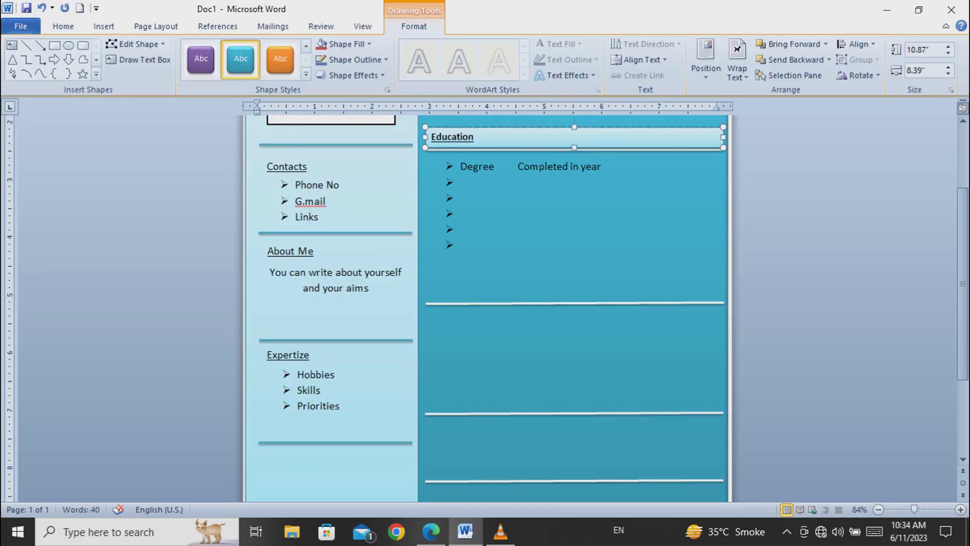
# Duplicate the Education heading bar and place the copy below the degree bullet list, aligned with the original
pyautogui.press('Escape')
pyautogui.hotkey('ctrl', 'c')
pyautogui.hotkey('ctrl', 'v')
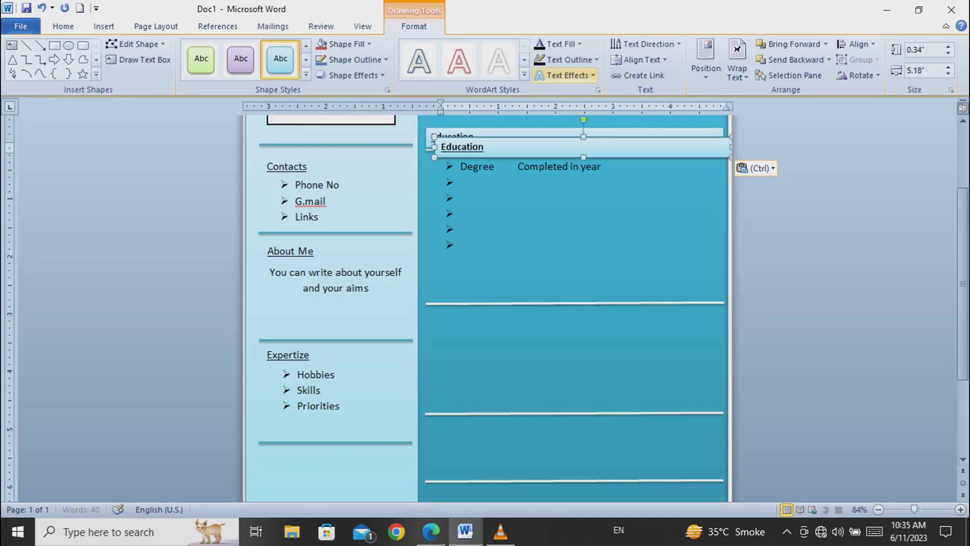
pyautogui.rightClick(553, 135)
pyautogui.moveTo(552, 137); pyautogui.dragTo(543, 278)
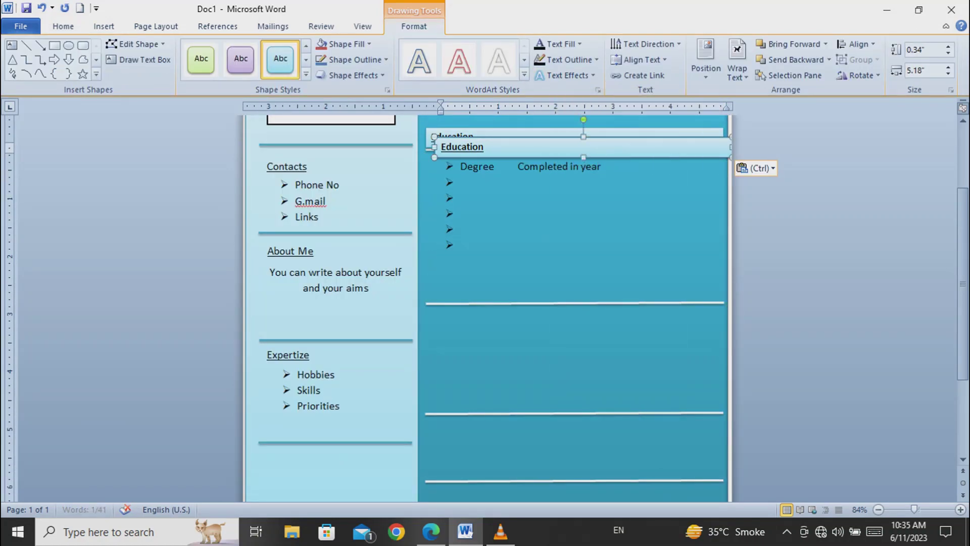
# Delete the divider line just beneath the duplicated Education heading bar
pyautogui.click(544, 303)
pyautogui.press('Delete')
pyautogui.click(546, 148)
pyautogui.click(546, 162)
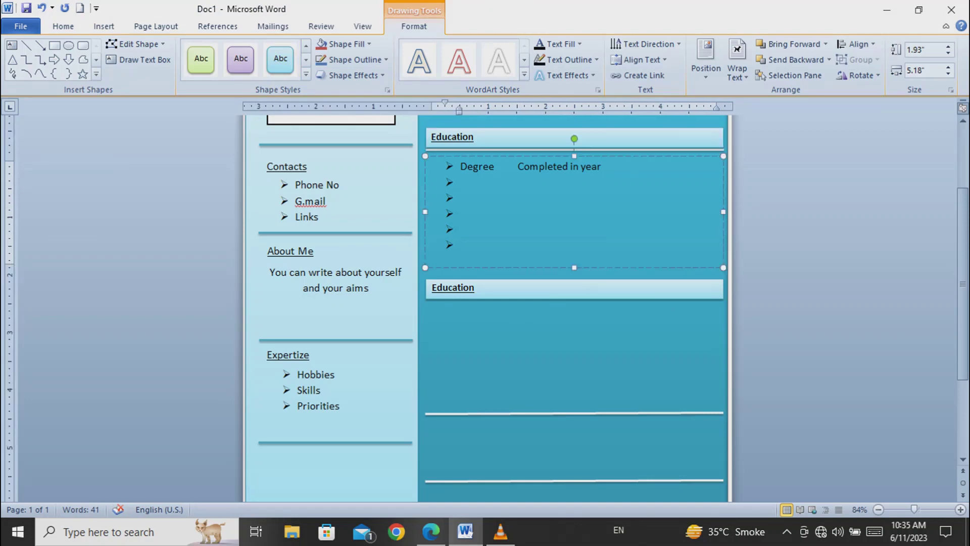
# Move the next white divider line up so it sits directly beneath the duplicated Education heading bar
pyautogui.click(574, 413)
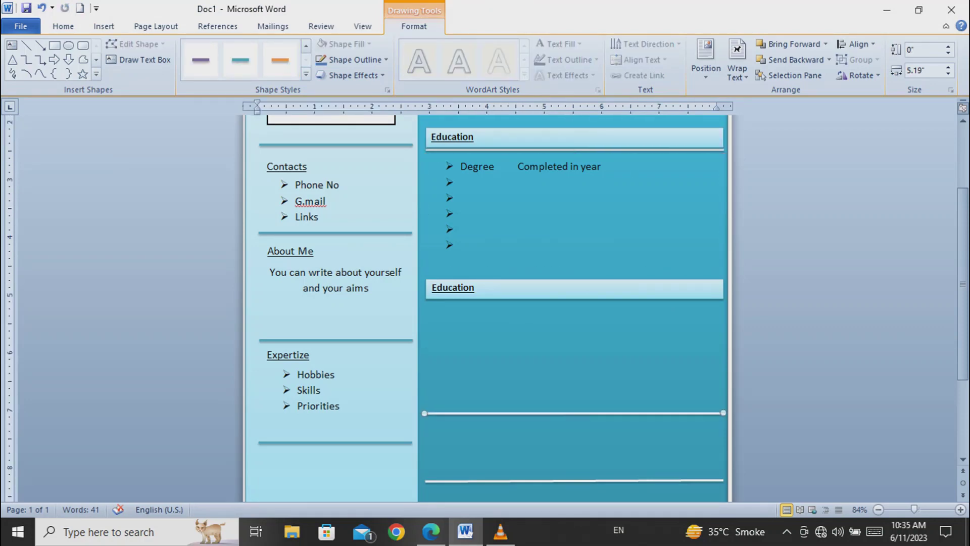
pyautogui.moveTo(574, 413); pyautogui.dragTo(574, 303)
pyautogui.scroll(-2, 574, 303)
pyautogui.click(574, 303)
pyautogui.scroll(-3, 574, 303)
pyautogui.scroll(5, 574, 304)
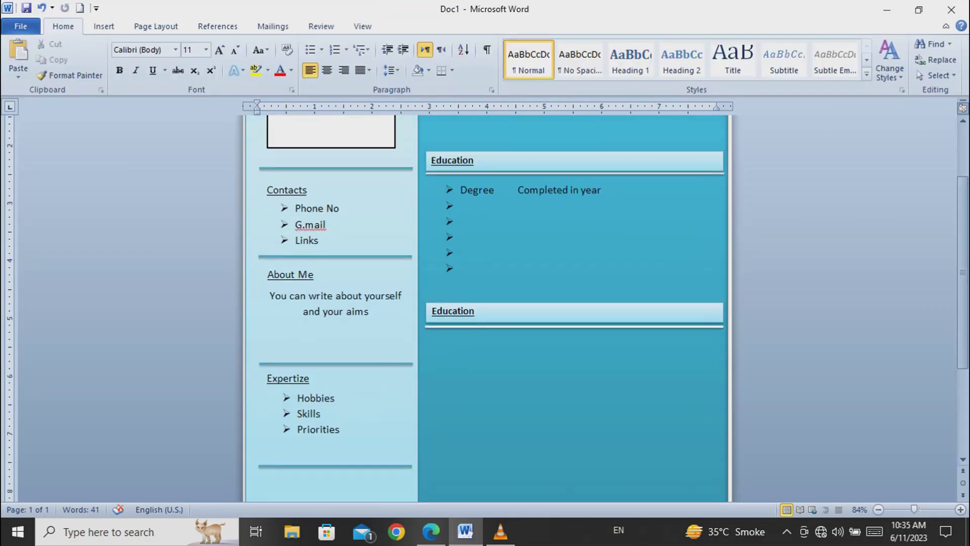
pyautogui.press('Up')
pyautogui.click(574, 363)
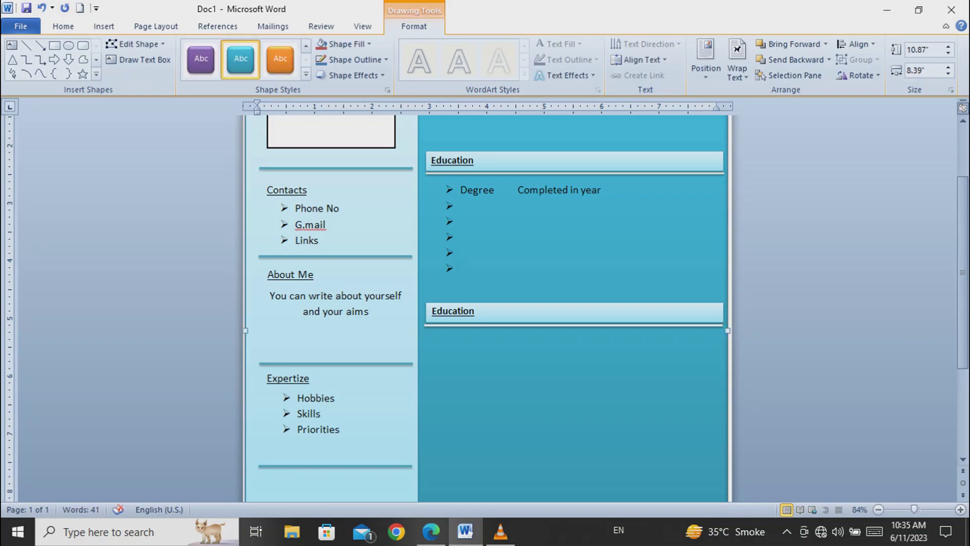
pyautogui.click(574, 321)
pyautogui.click(574, 329)
pyautogui.click(574, 322)
pyautogui.click(574, 324)
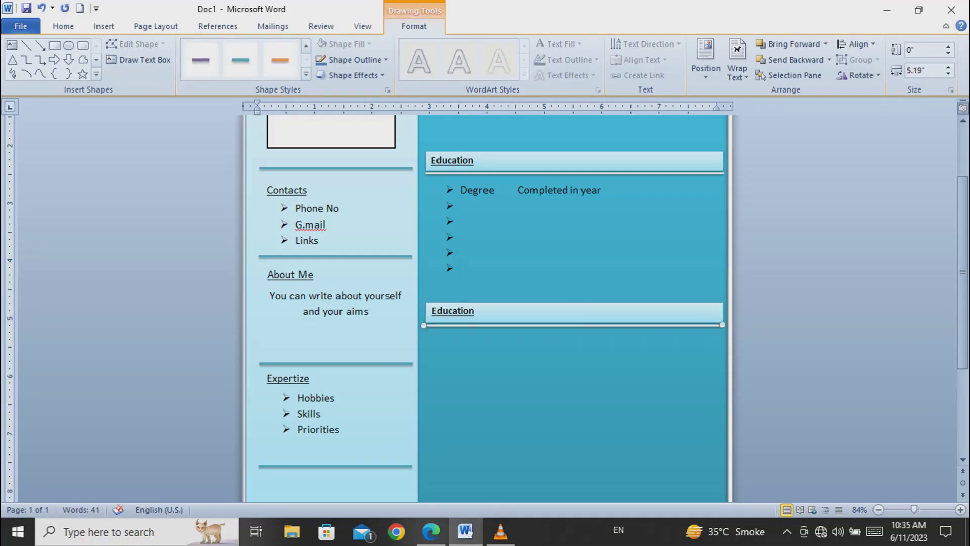
pyautogui.click(574, 364)
pyautogui.moveTo(963, 273)
pyautogui.mouseDown()
pyautogui.moveTo(964, 298)
pyautogui.moveTo(963, 288)
pyautogui.mouseUp()
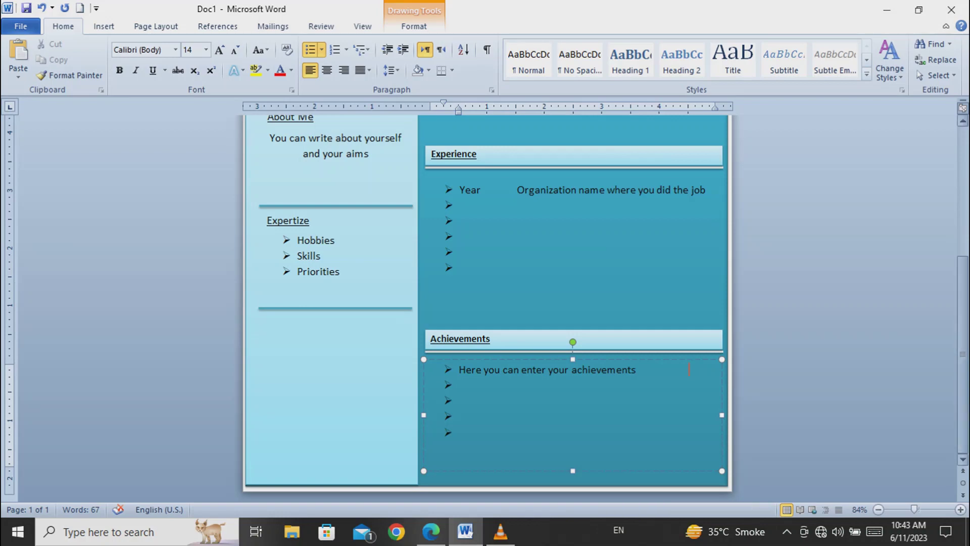
# Label the empty photo frame at the top of the CV's narrow column with the text "Picture"
pyautogui.scroll(5, 963, 354)
pyautogui.scroll(-6, 573, 313)
pyautogui.scroll(3, 574, 313)
pyautogui.scroll(3, 574, 314)
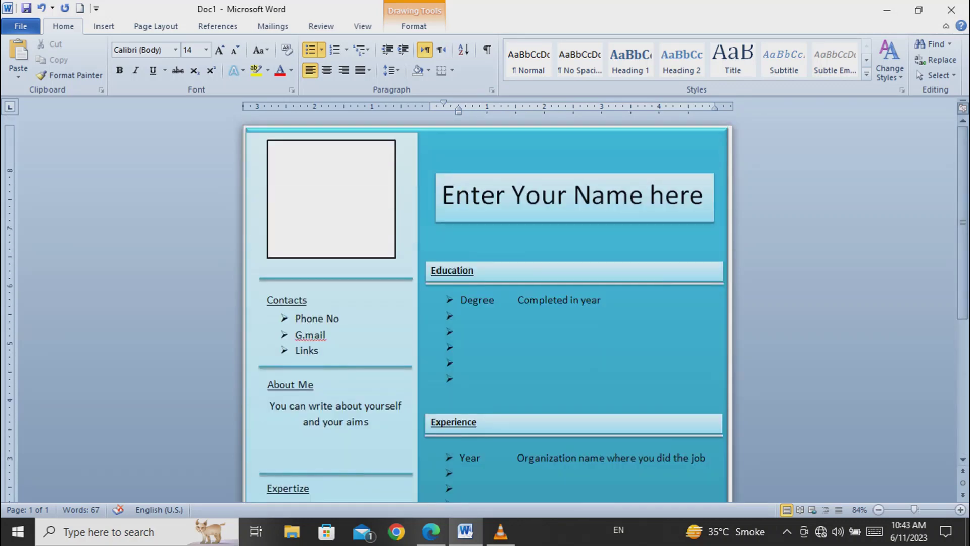
pyautogui.click(331, 198)
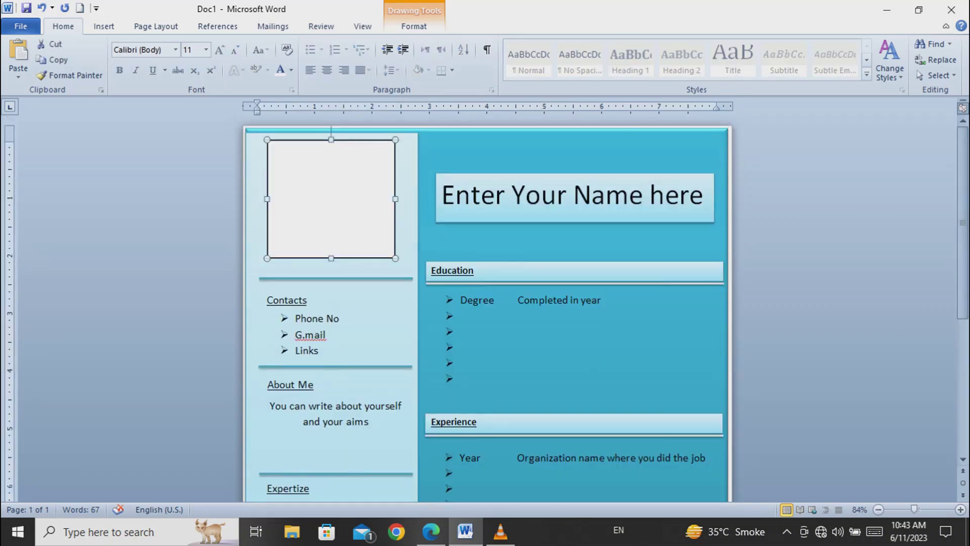
pyautogui.click(330, 193)
pyautogui.write('P')
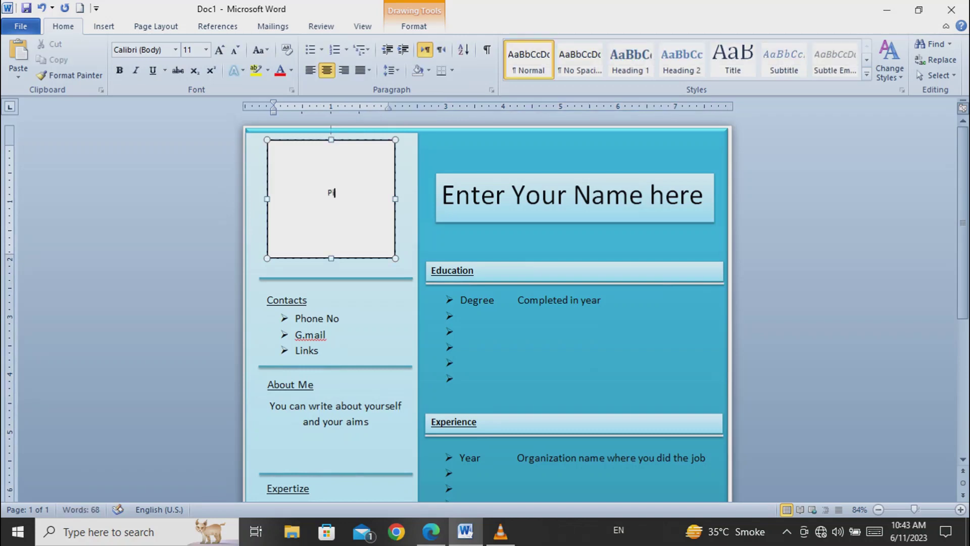
pyautogui.write('icture')
# Set the "Picture" label in the photo frame to font size 36
pyautogui.doubleClick(331, 192)
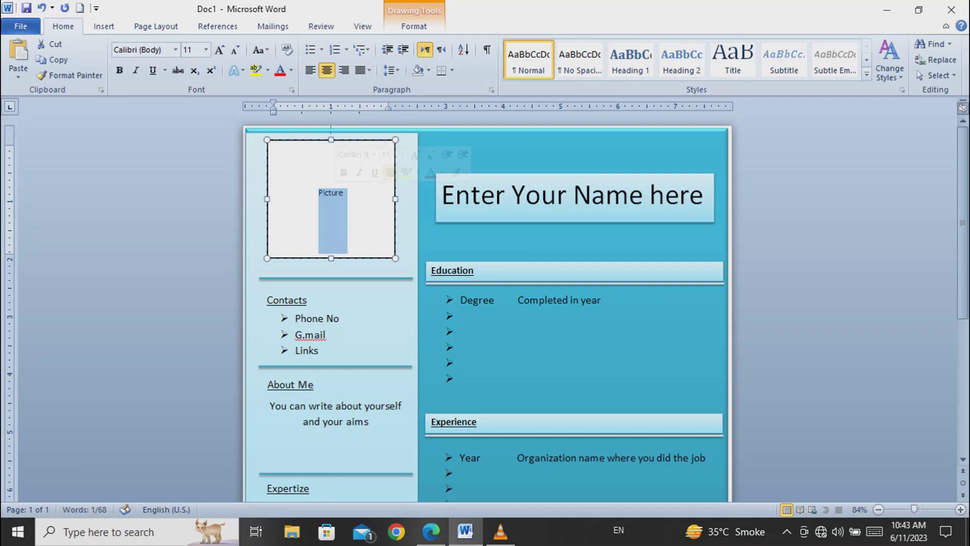
pyautogui.click(402, 155)
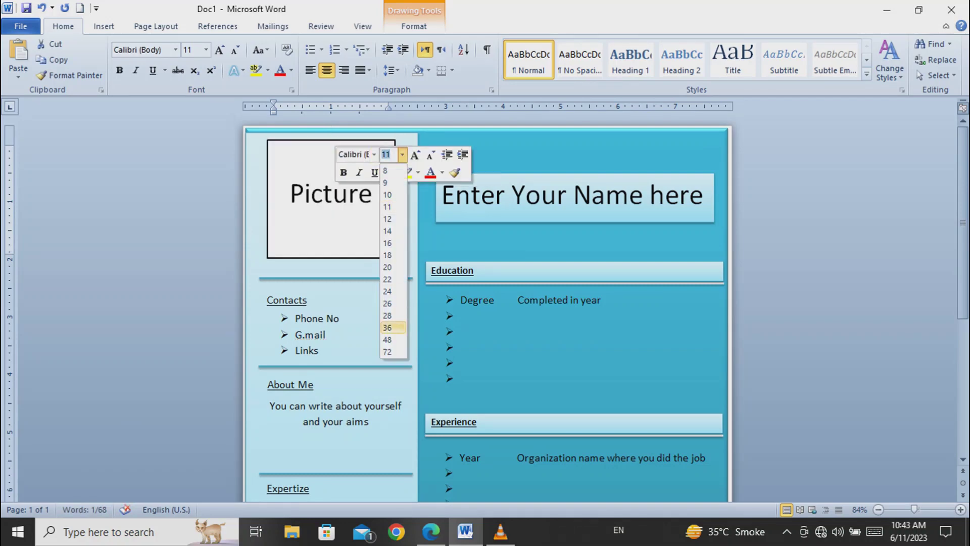
pyautogui.click(387, 328)
pyautogui.click(407, 218)
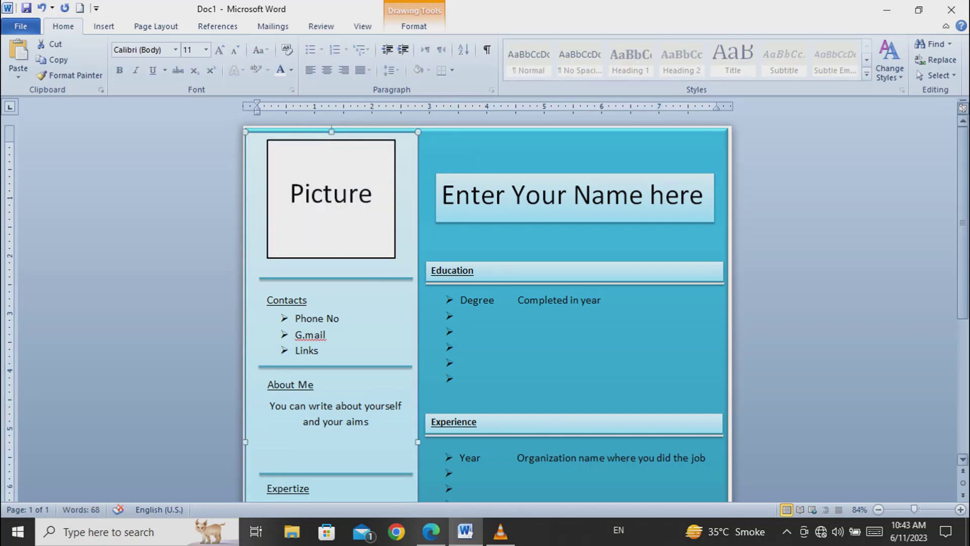
# Nudge the grouped divider lines in the narrow column slightly down, bringing the first line close above the Contacts heading
pyautogui.scroll(-10, 485, 304)
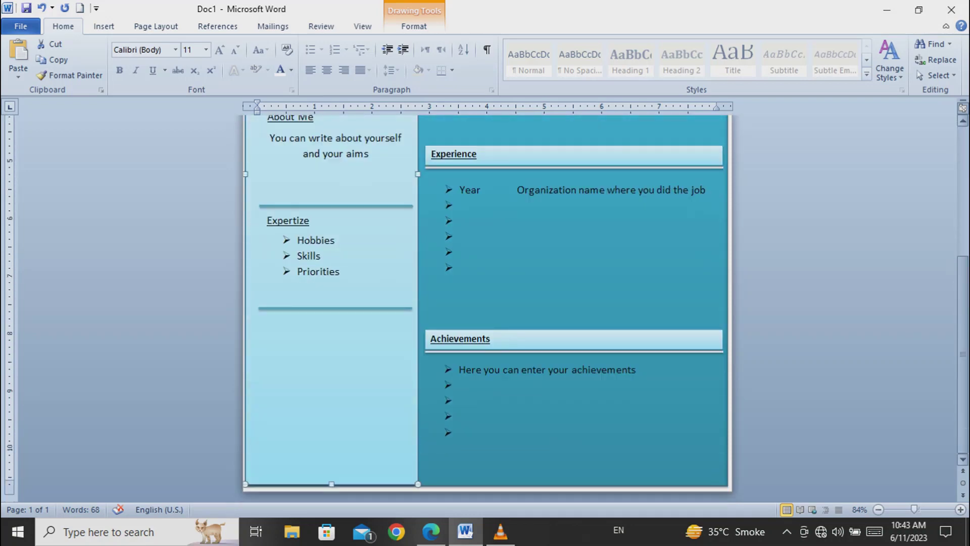
pyautogui.scroll(8, 485, 303)
pyautogui.scroll(2, 485, 303)
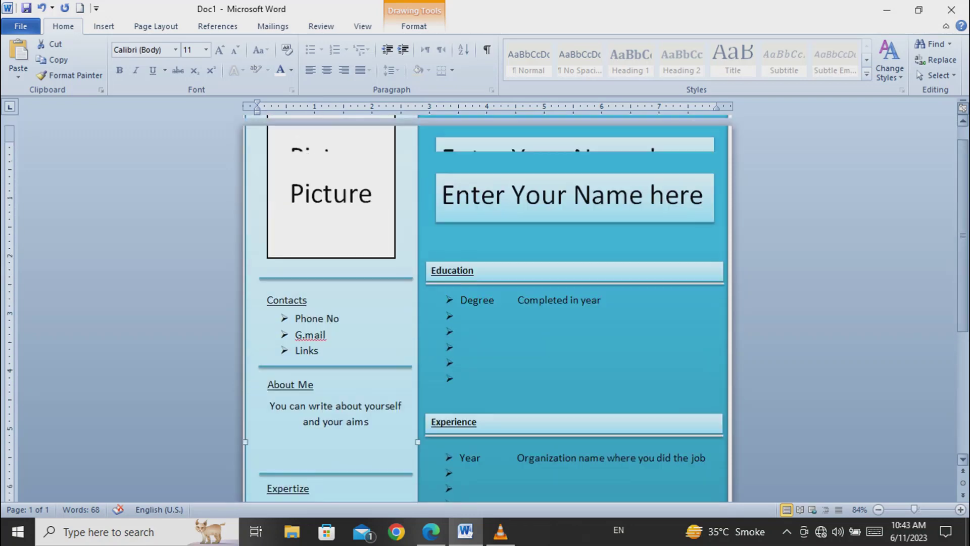
pyautogui.click(335, 281)
pyautogui.press('Down')
pyautogui.press('Down')
pyautogui.press('Down')
pyautogui.press('Down')
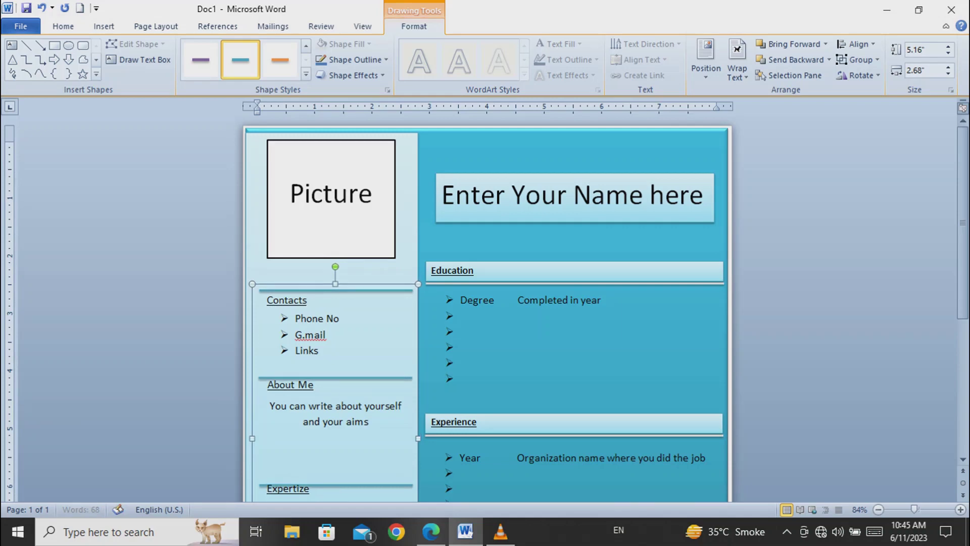
# Select the Contacts heading text box beneath the first divider line
pyautogui.click(295, 299)
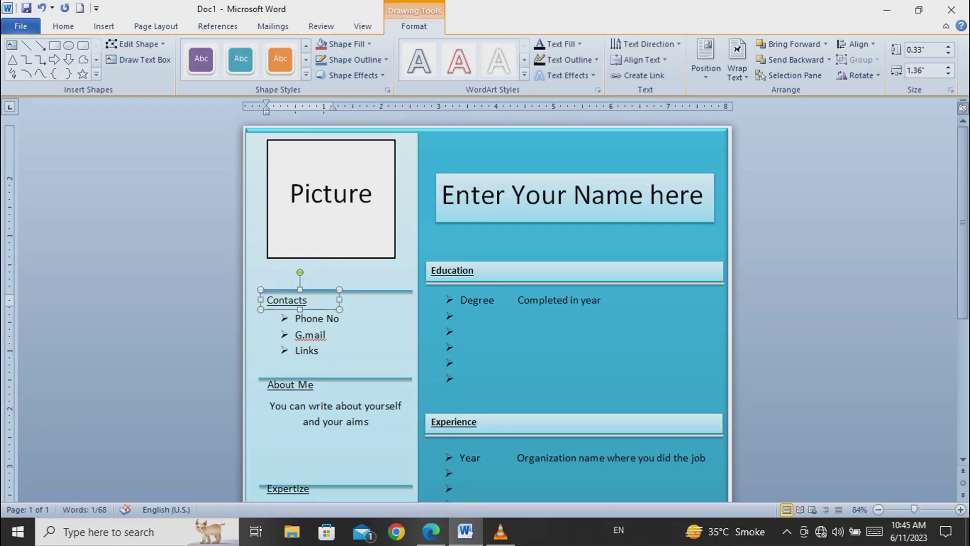